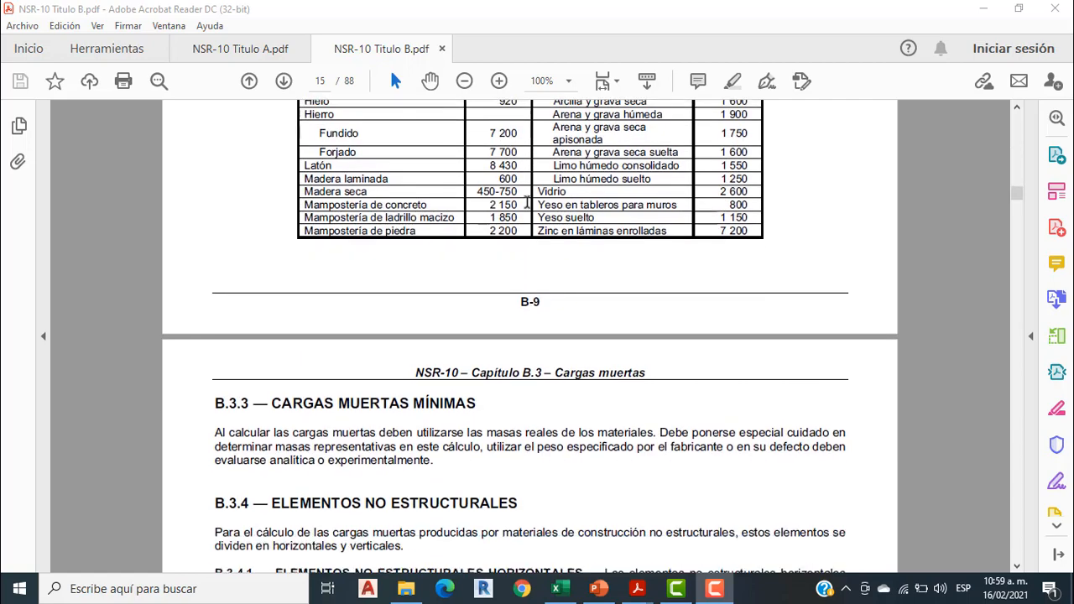
Examine the minimum dead loads for horizontal non-structural elements in Tablas B.3.4.1-1 to B.3.4.1-4: ceilings, floor fill, floors and roofs.
scroll(447, 220, "down", 5)
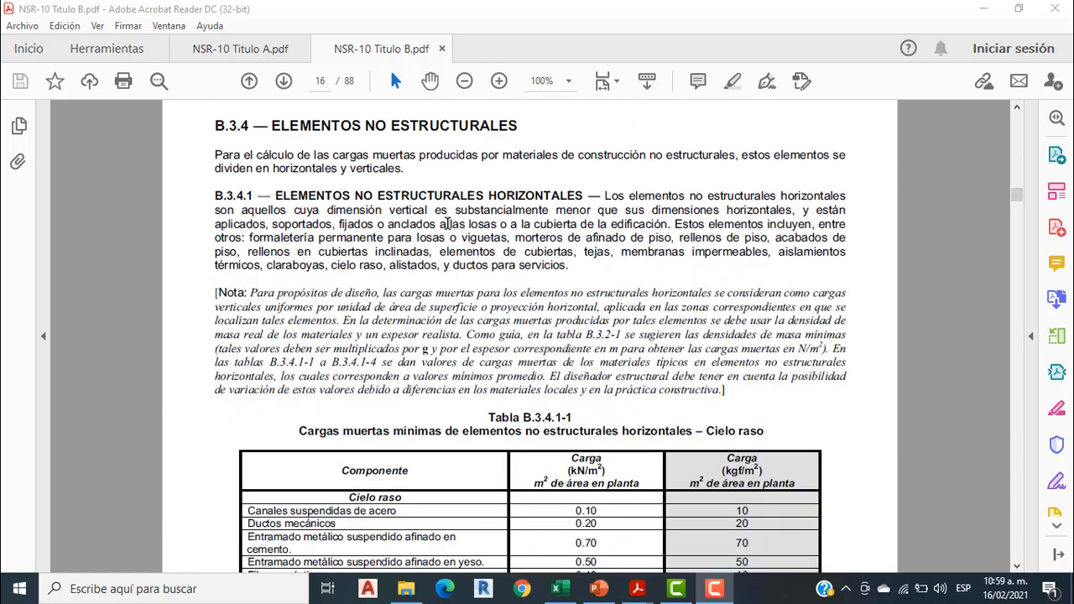
scroll(487, 245, "down", 1)
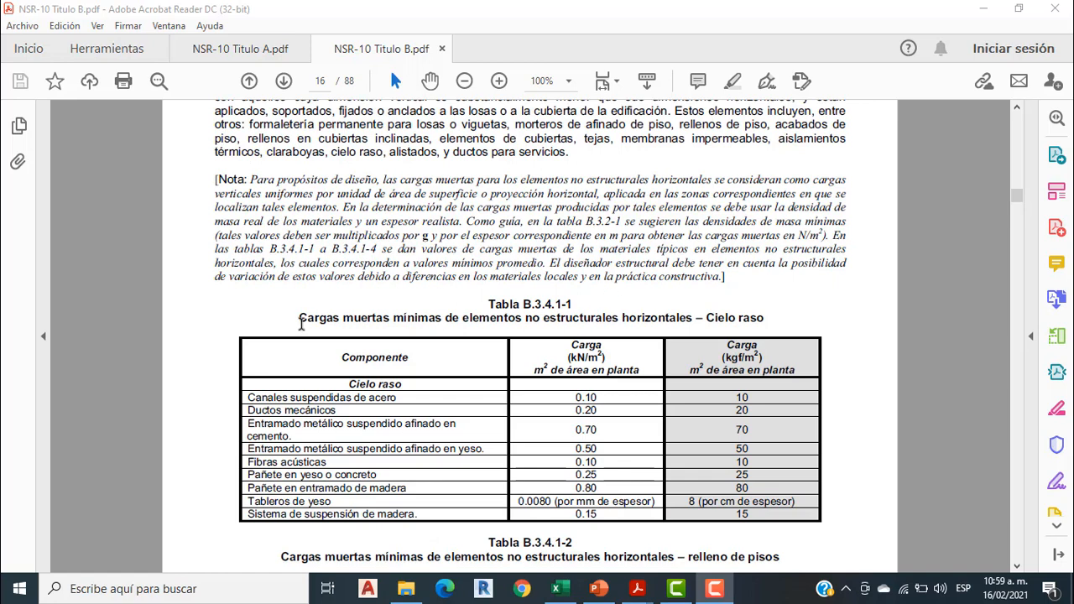
scroll(309, 326, "down", 3)
scroll(316, 314, "down", 2)
scroll(335, 307, "down", 1)
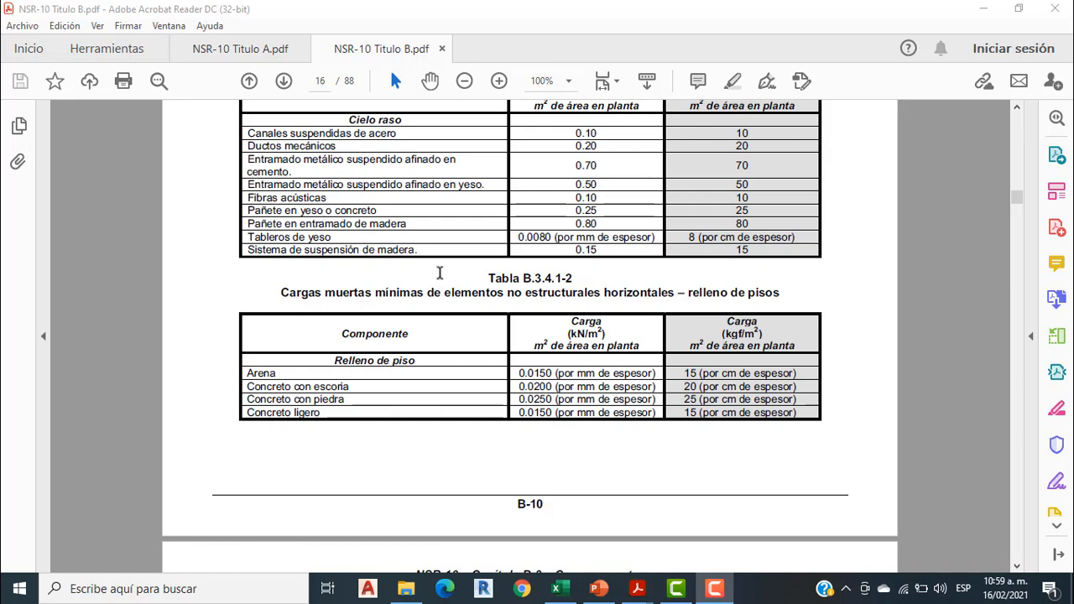
scroll(516, 267, "down", 5)
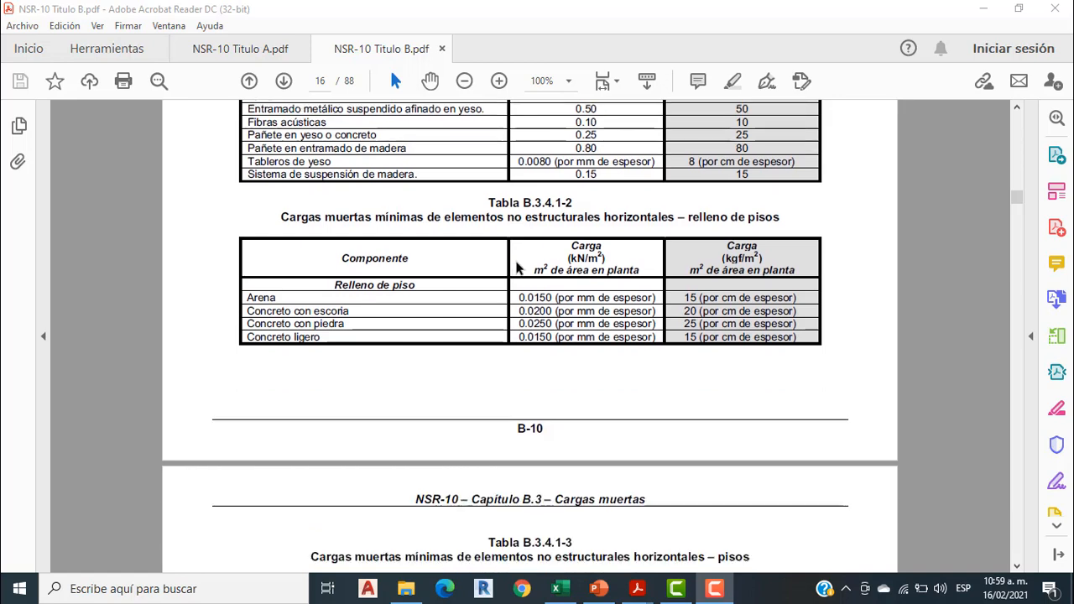
scroll(516, 267, "down", 4)
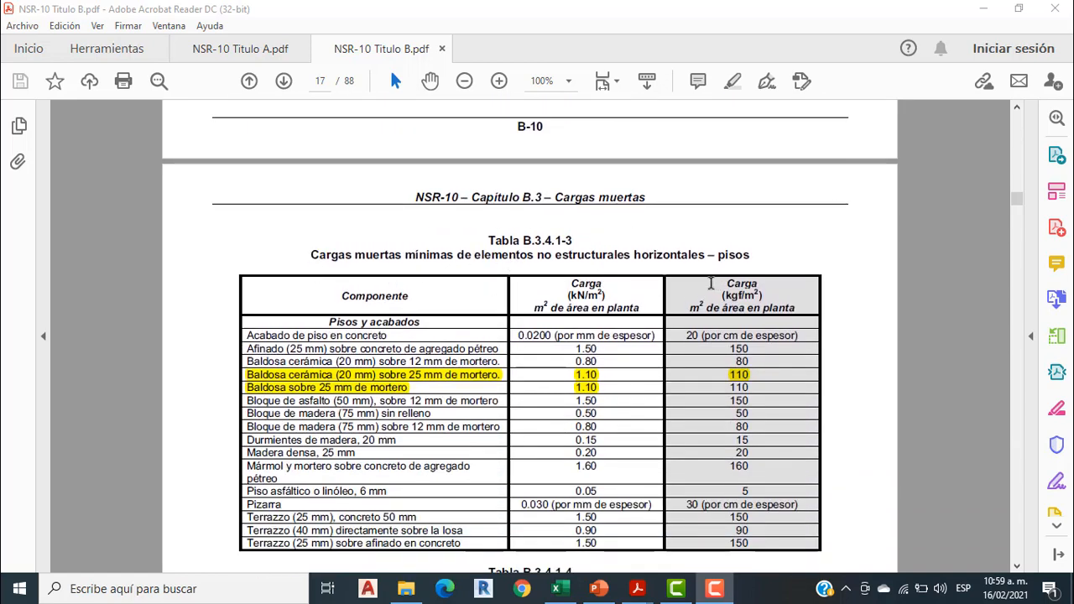
scroll(710, 287, "down", 4)
scroll(711, 284, "down", 4)
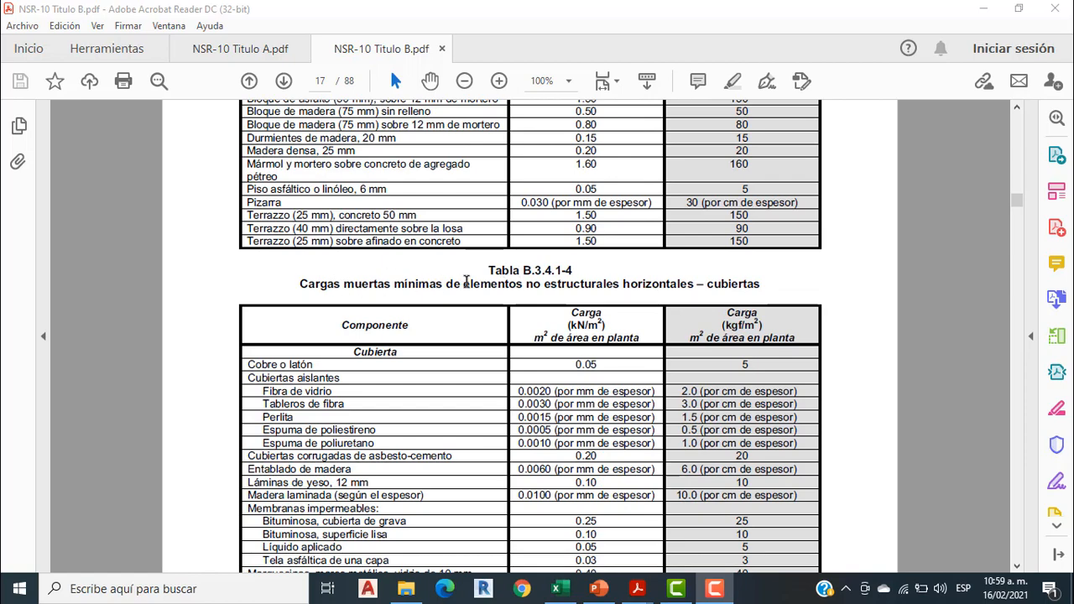
scroll(667, 294, "down", 1)
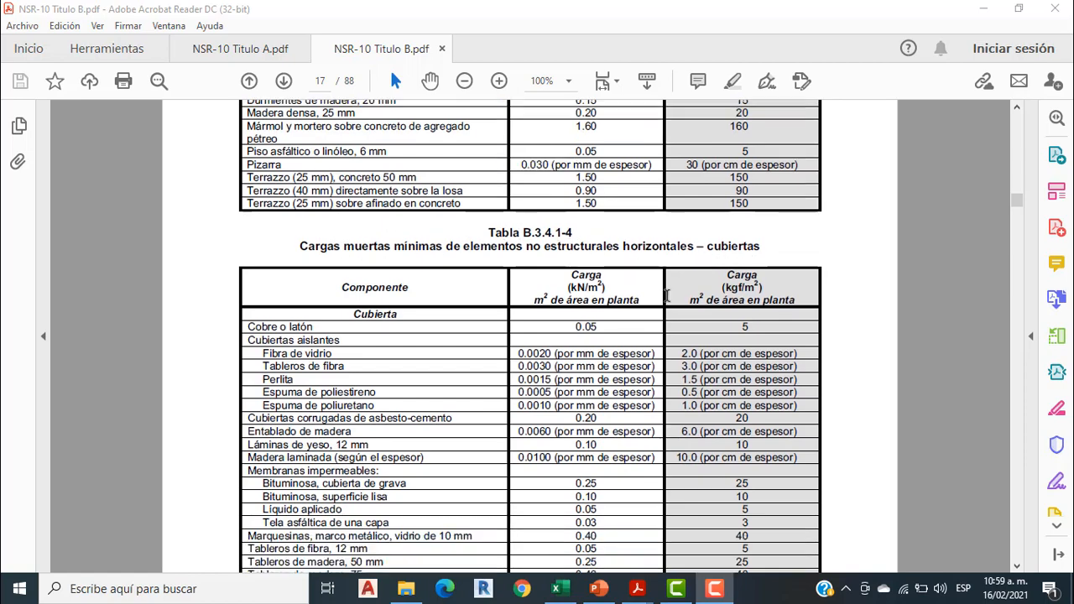
Examine the minimum dead loads for vertical non-structural elements in section B.3.4.2, continuing through sections B.3.5 and B.3.6.
scroll(668, 293, "down", 20)
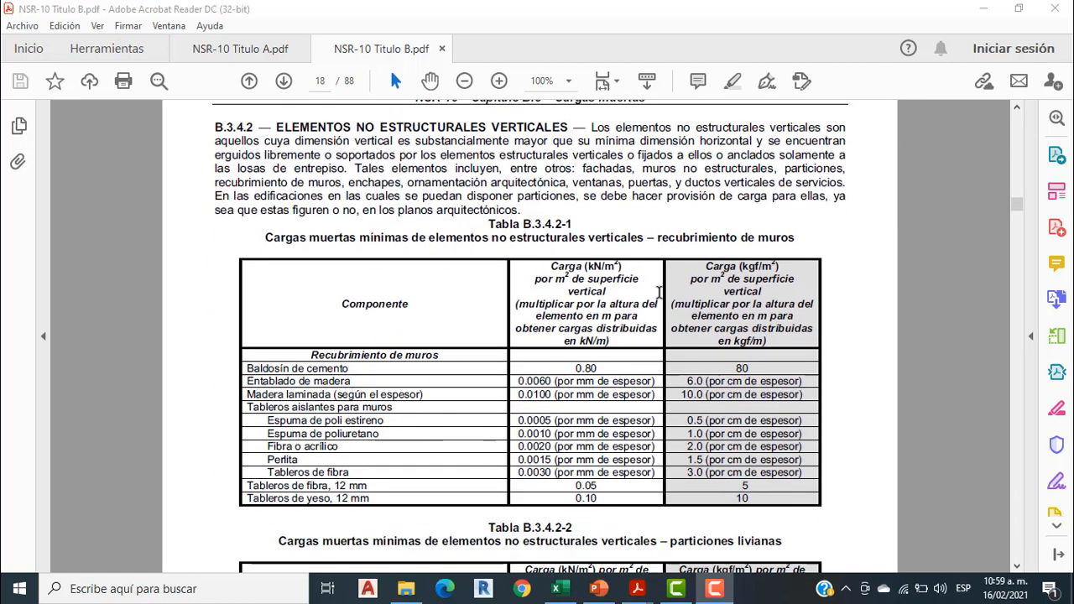
scroll(659, 292, "down", 3)
scroll(659, 292, "up", 4)
scroll(659, 292, "down", 20)
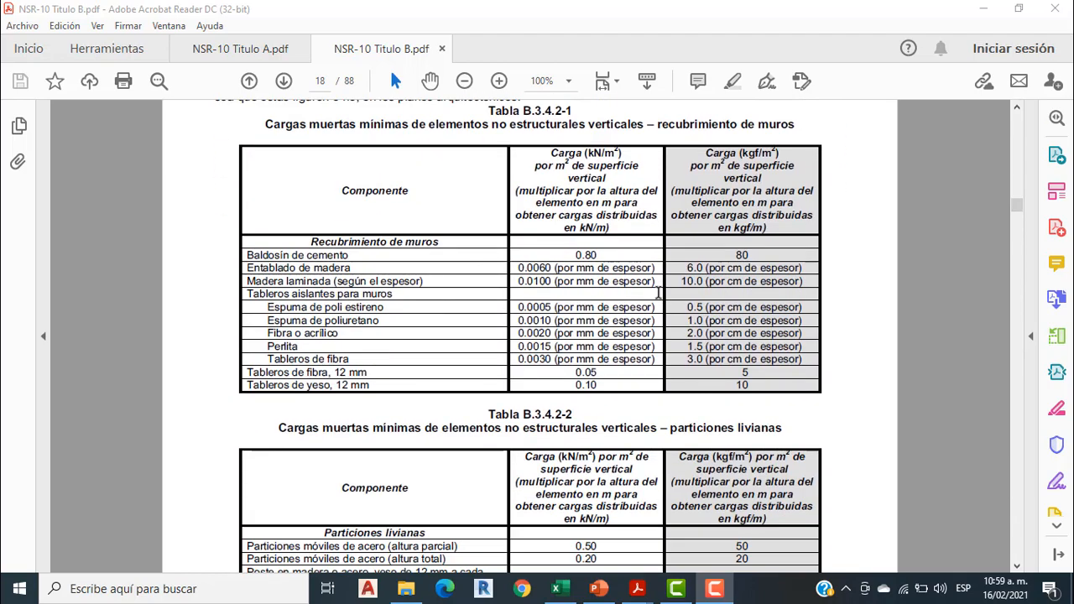
scroll(654, 296, "down", 20)
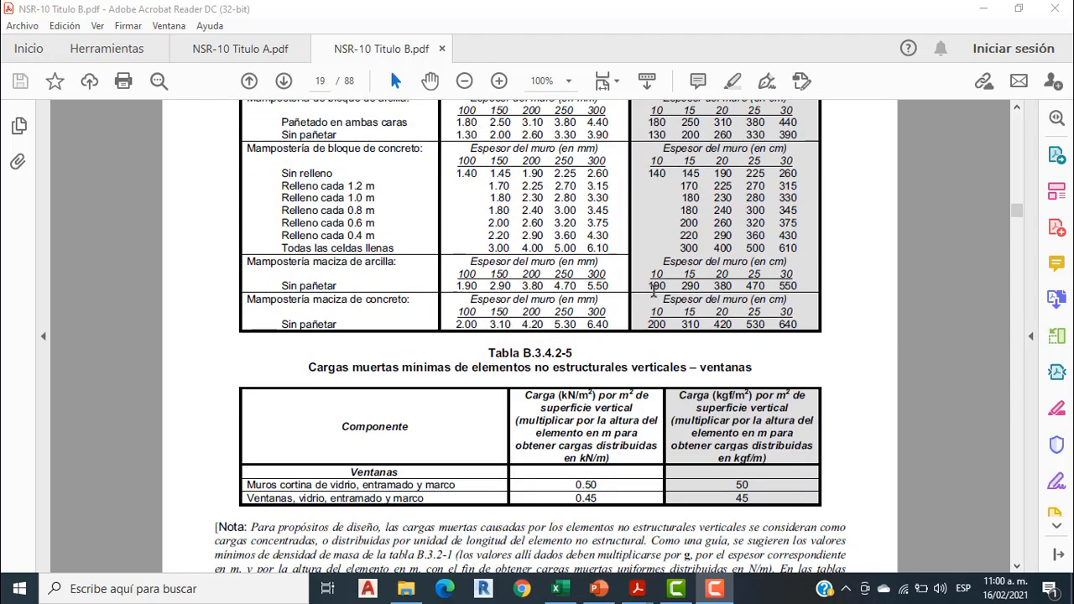
scroll(654, 289, "down", 10)
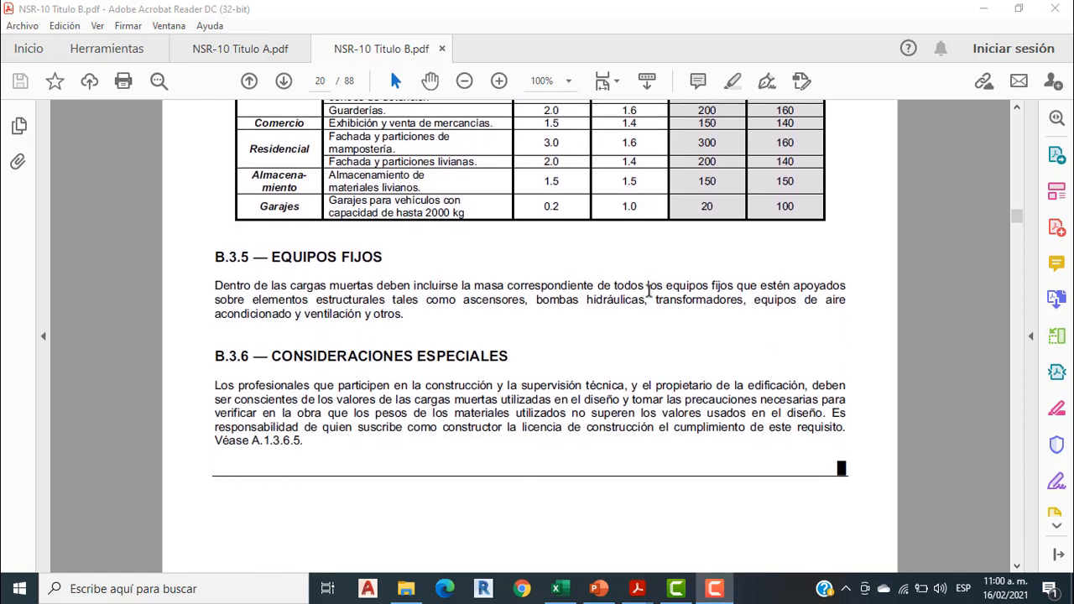
Examine chapter B.4 on live loads, including the minimum uniform loads in Tabla B.4.2.1-1 and roof loads in Tabla B.4.2.1-2.
scroll(648, 292, "down", 9)
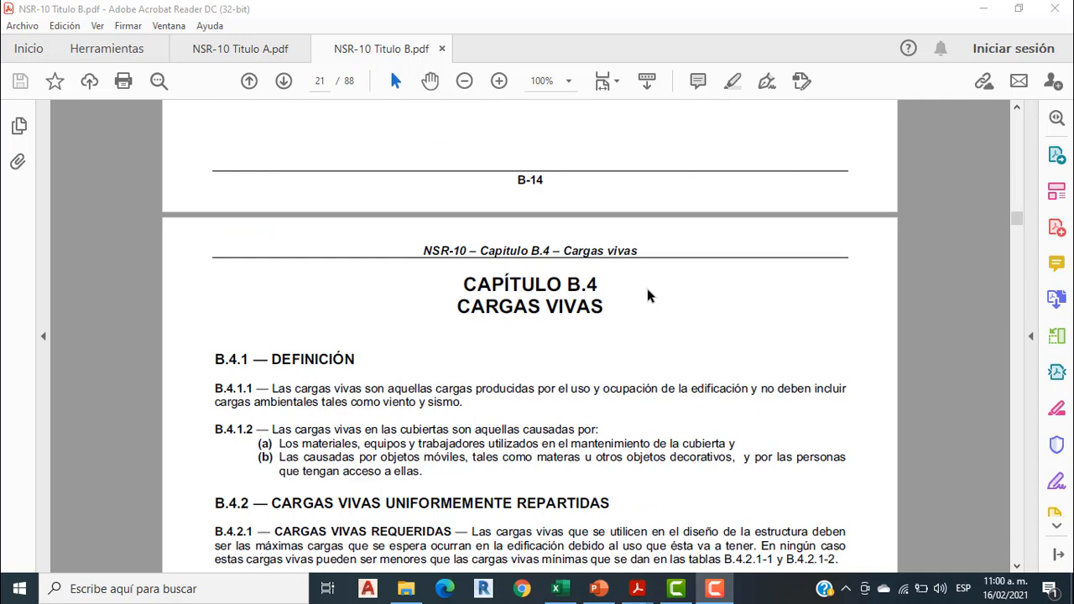
scroll(648, 295, "down", 4)
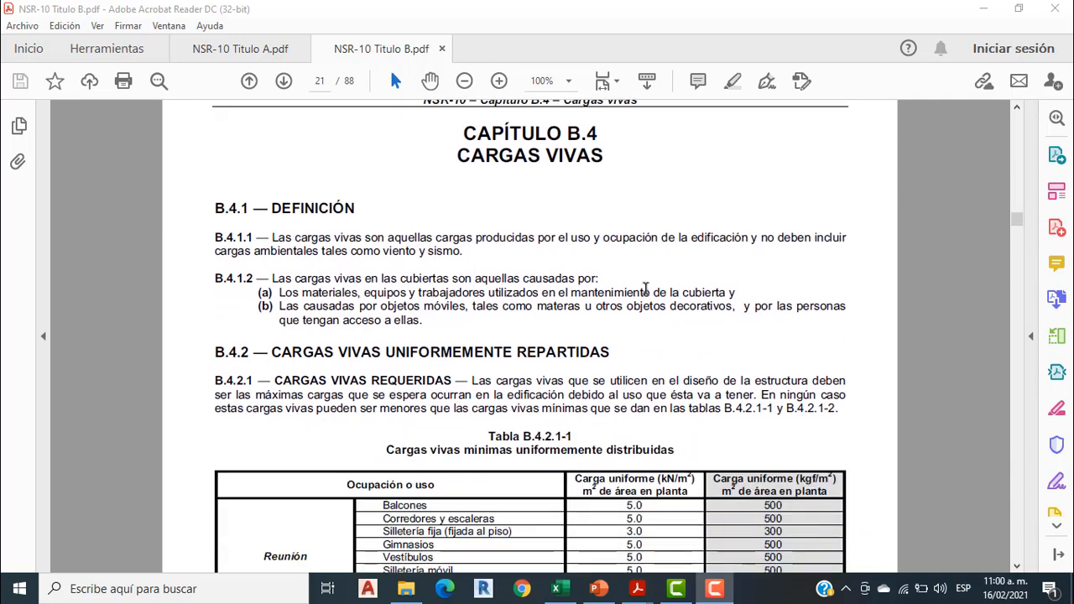
scroll(645, 288, "down", 12)
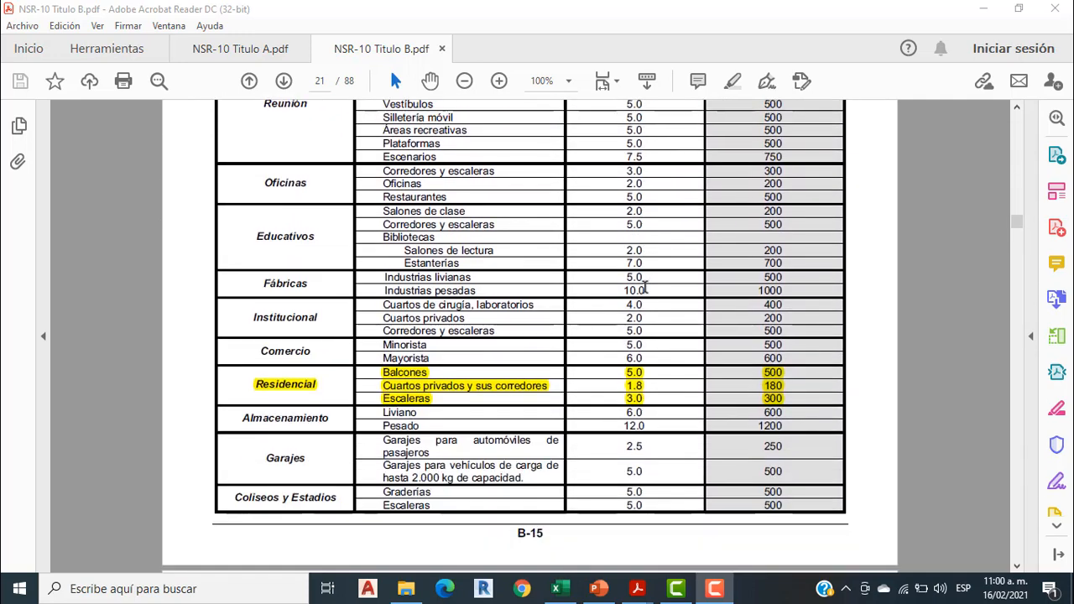
scroll(333, 325, "up", 3)
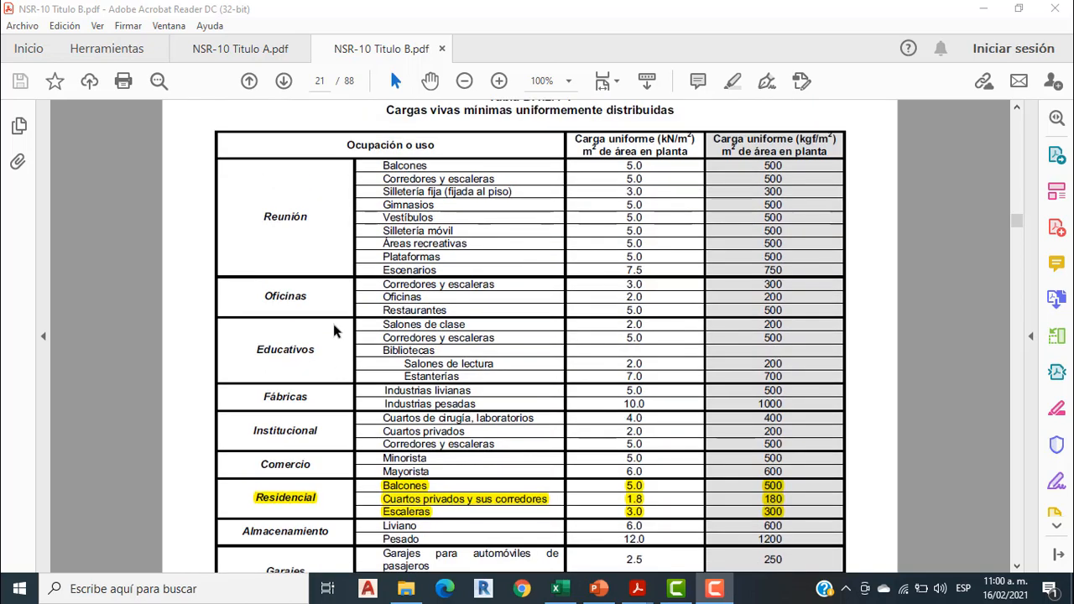
scroll(333, 324, "down", 6)
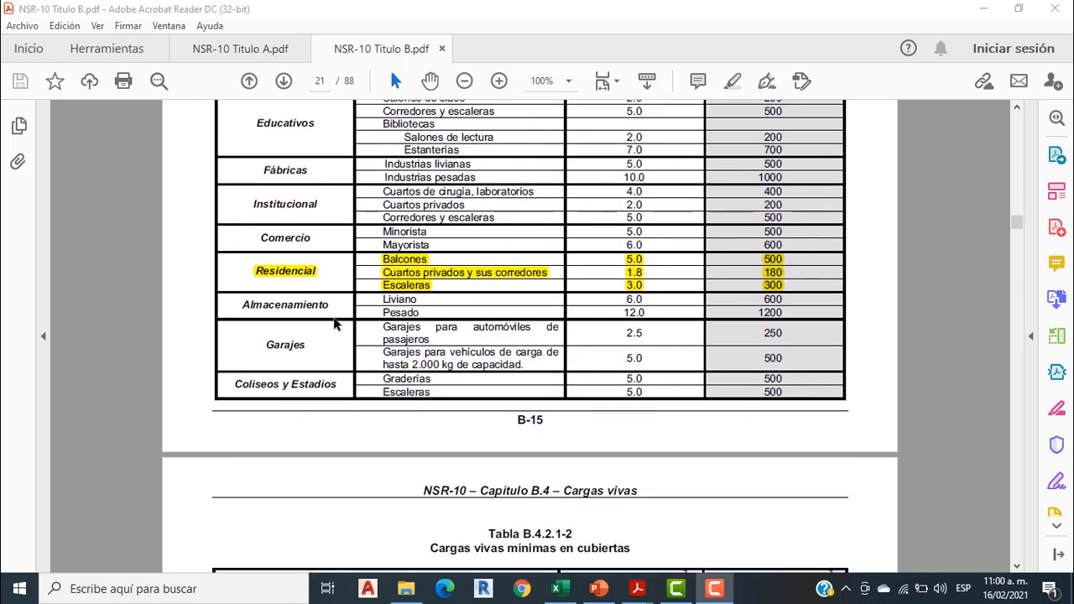
scroll(344, 312, "down", 4)
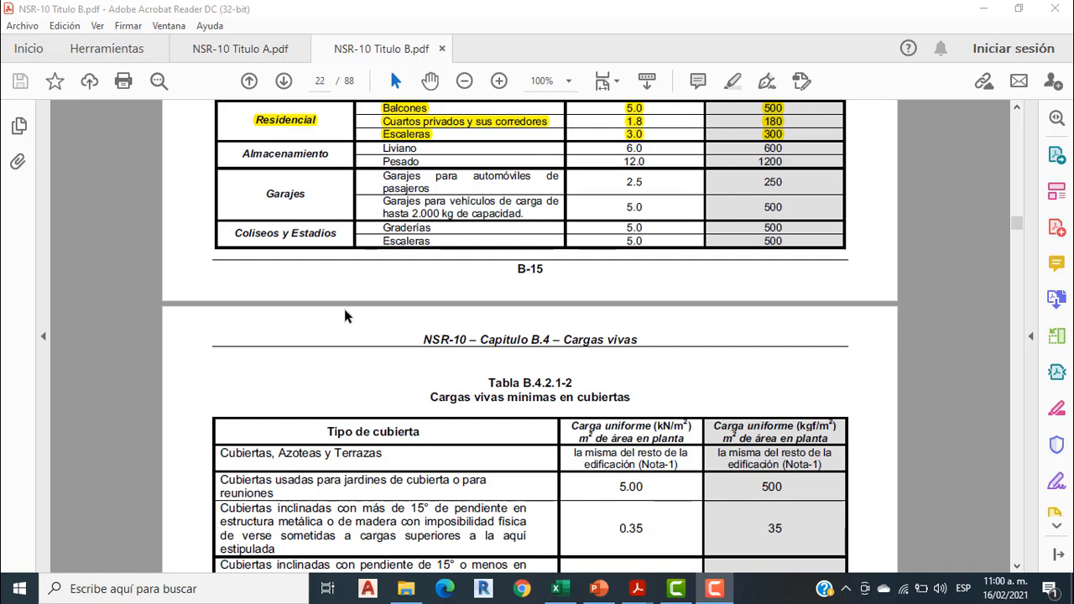
scroll(345, 309, "down", 6)
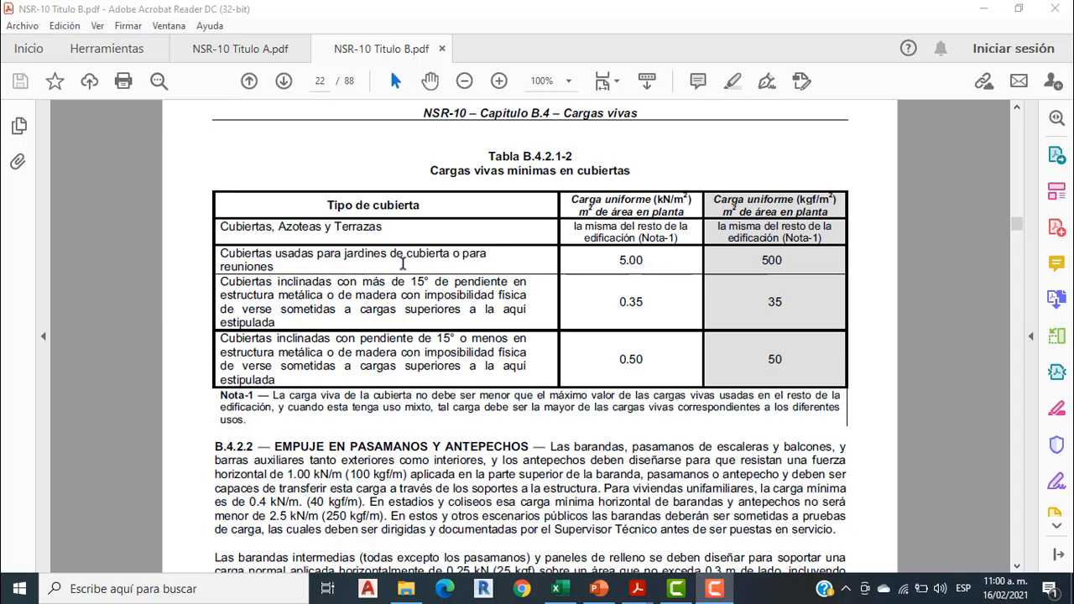
scroll(403, 262, "down", 3)
Switch to the Analisis de carga educativo workbook in Excel and inspect the Entrepiso dead loads from Muros divisorios to Total CM.
key("alt+Tab")
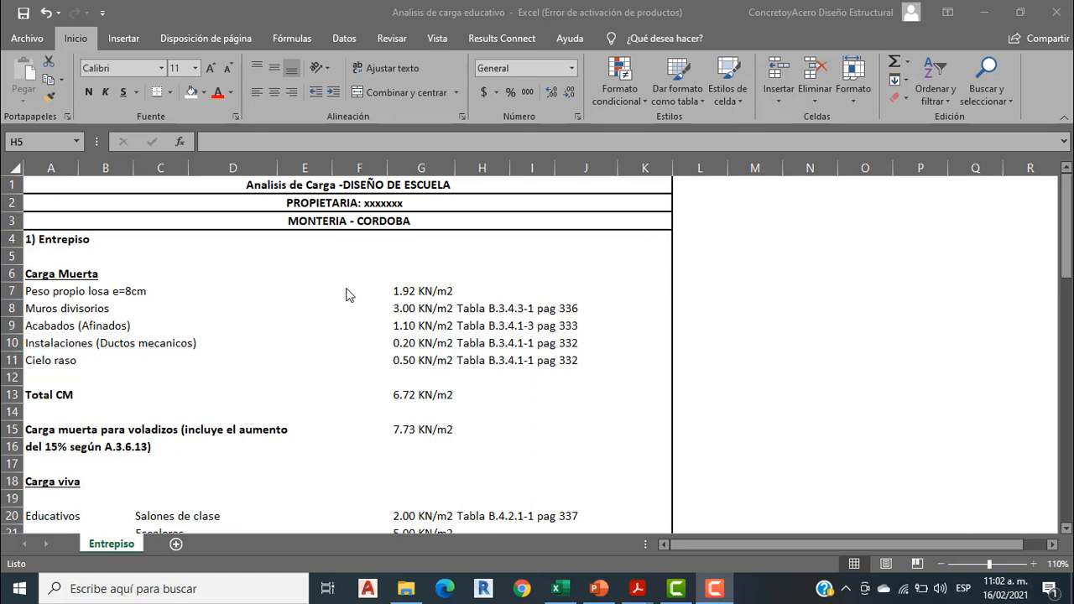
left_click(408, 310)
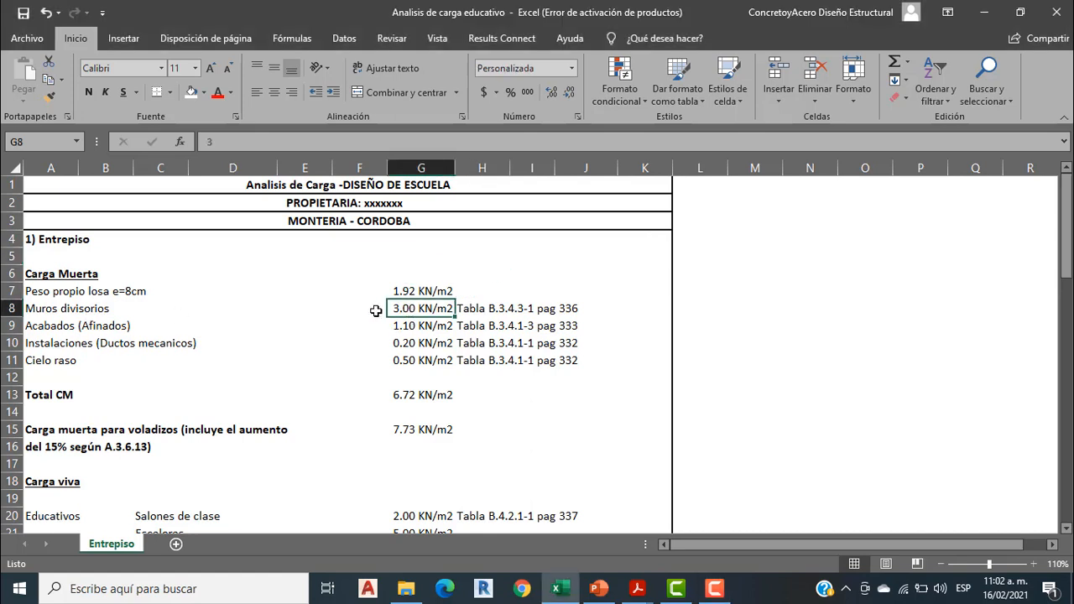
left_click(394, 324)
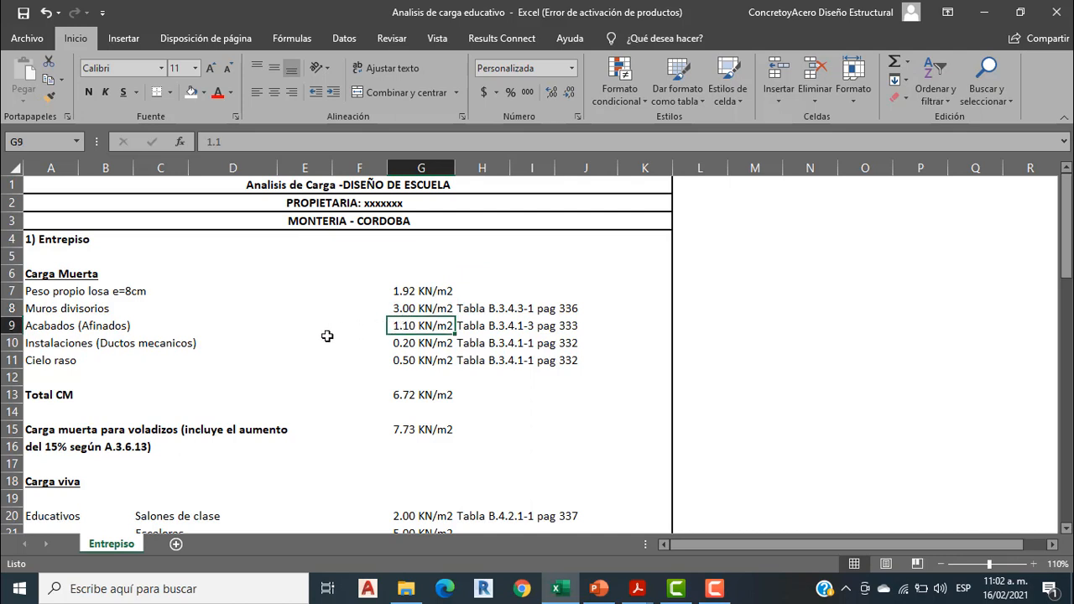
left_click(411, 346)
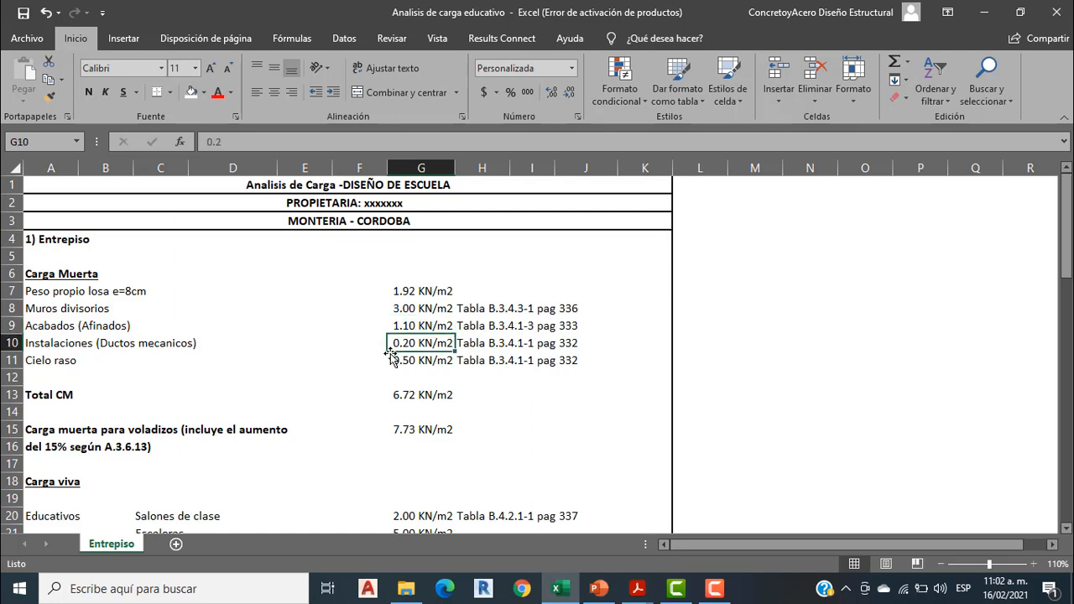
left_click(409, 362)
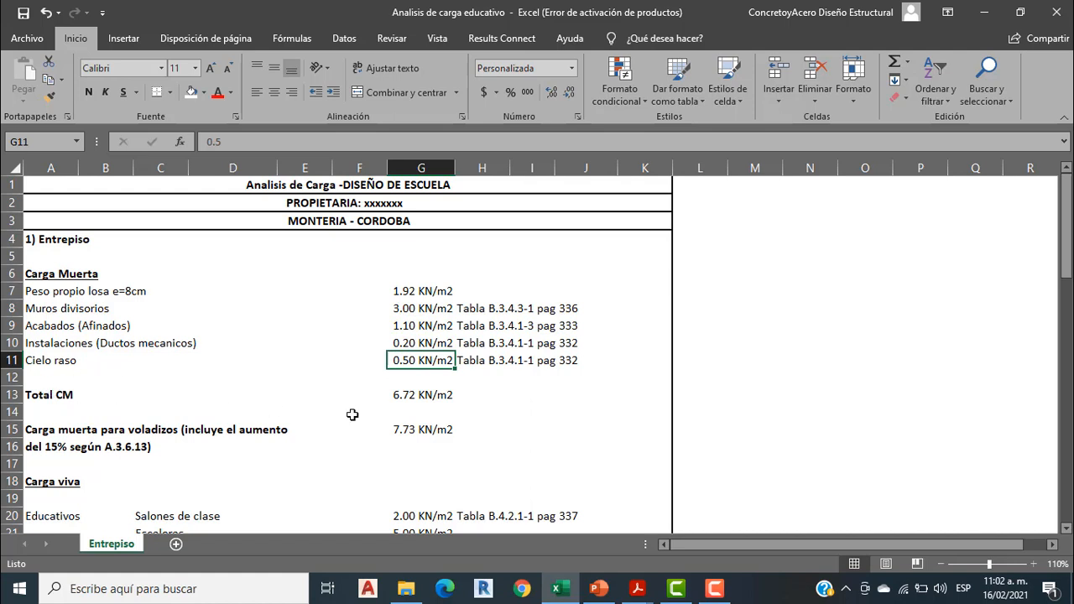
left_click(404, 396)
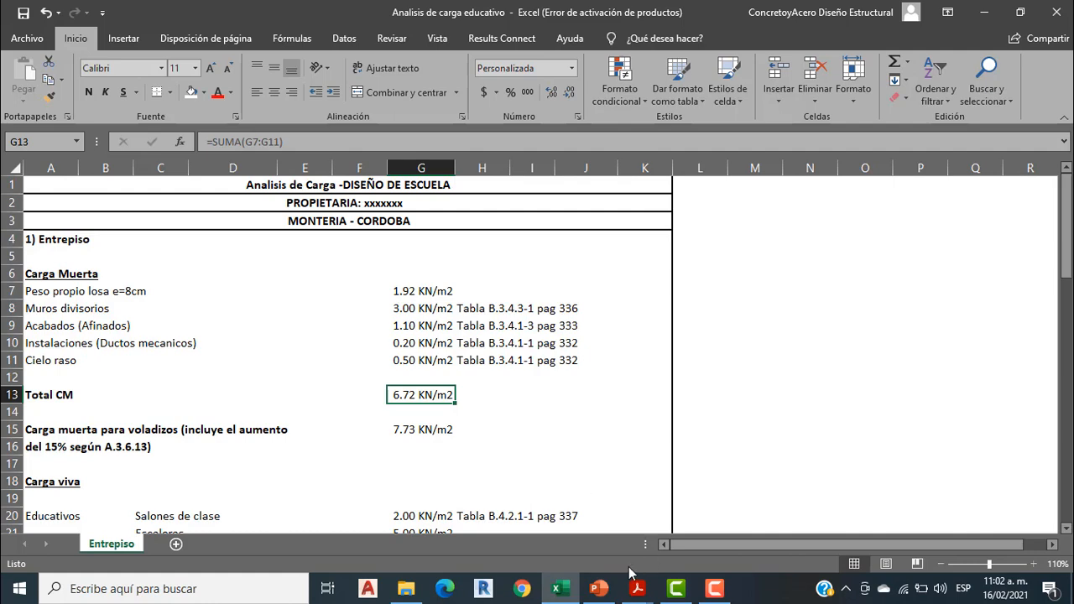
Consult section A.3.6.13 on vertical accelerations in NSR-10 Titulo A.pdf and return to the Excel load analysis.
mouse_move(635, 586)
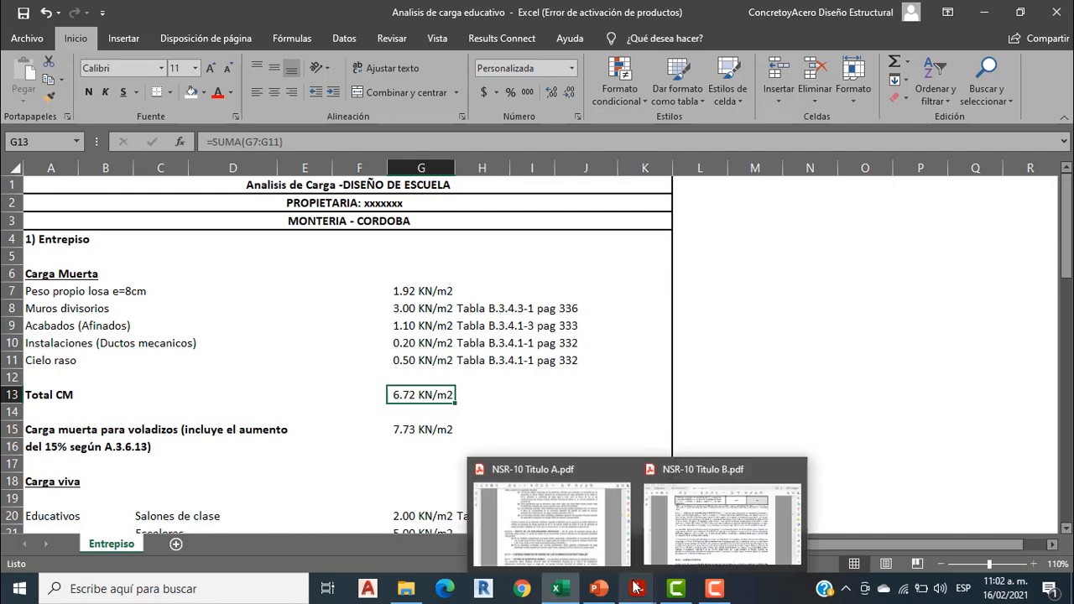
left_click(596, 529)
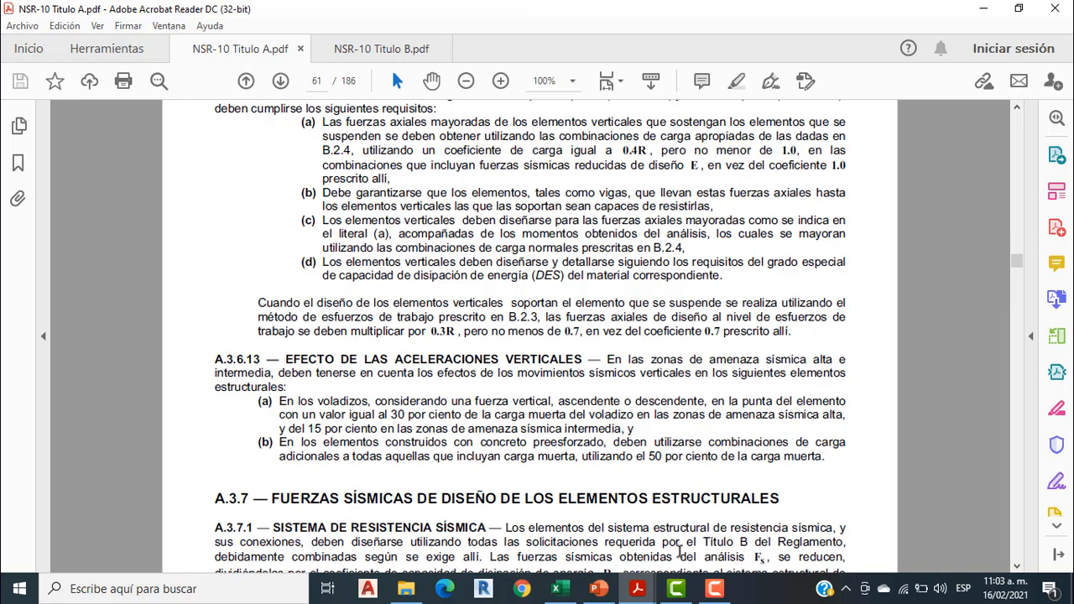
mouse_move(611, 593)
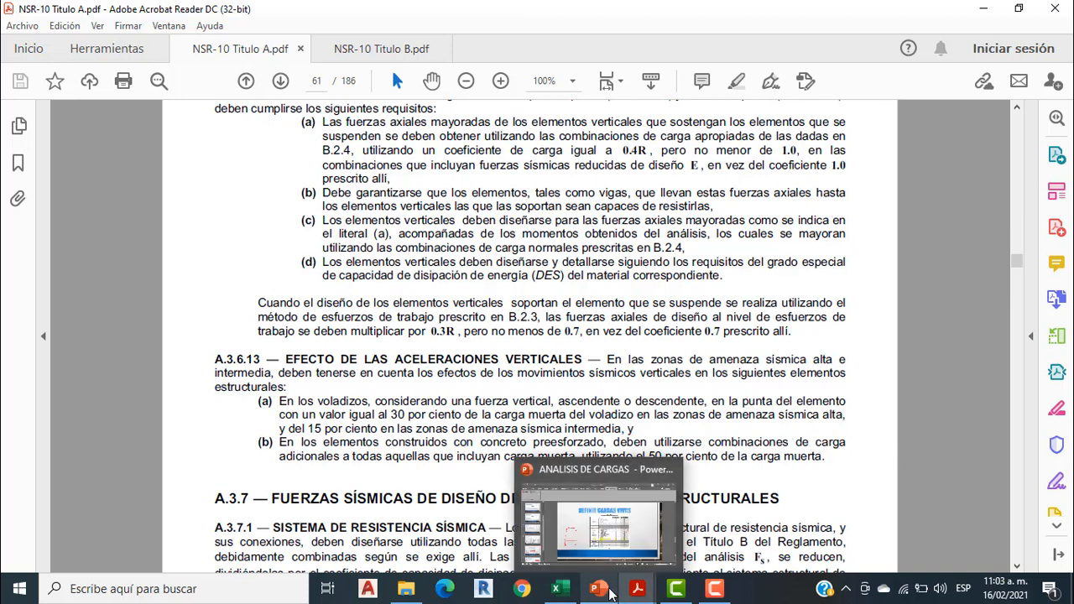
left_click(555, 588)
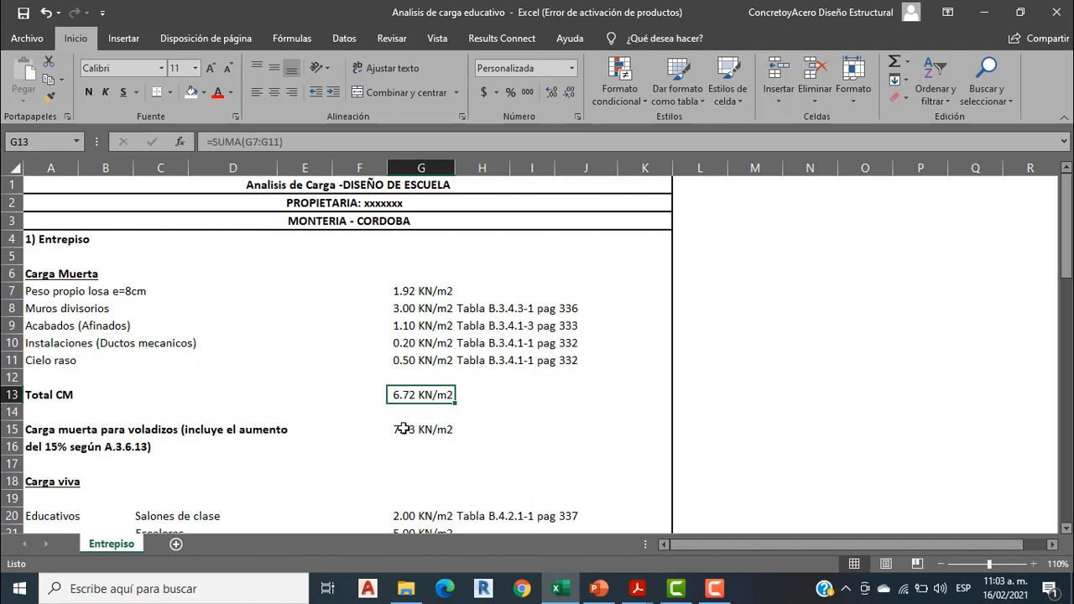
Review the Entrepiso live loads for Salones de clase and Escaleras, the Ancho aferente and the resulting dead and live loads.
scroll(411, 433, "down", 2)
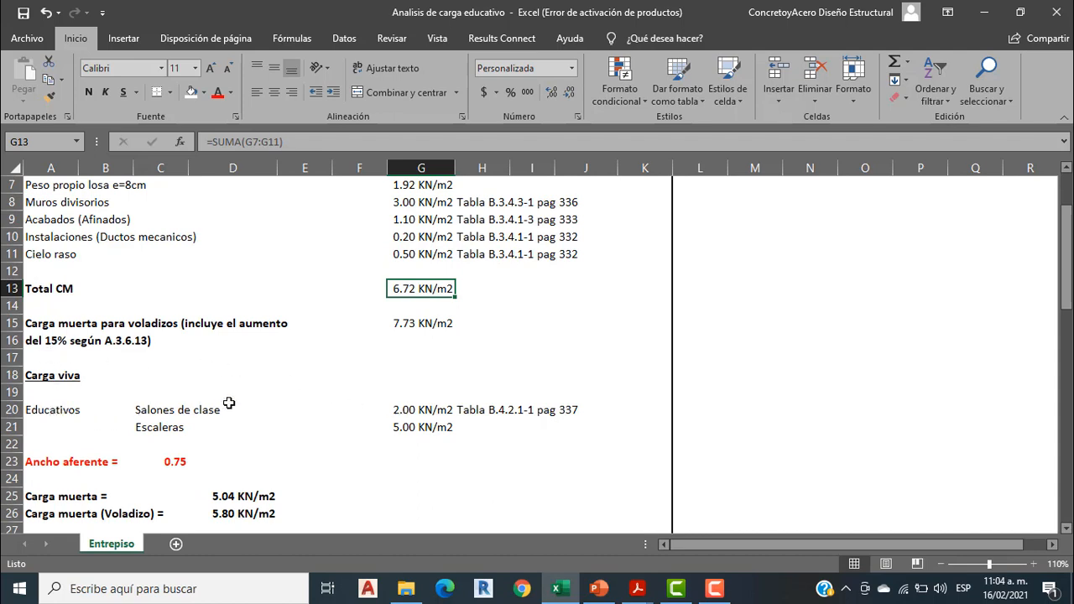
left_click(397, 413)
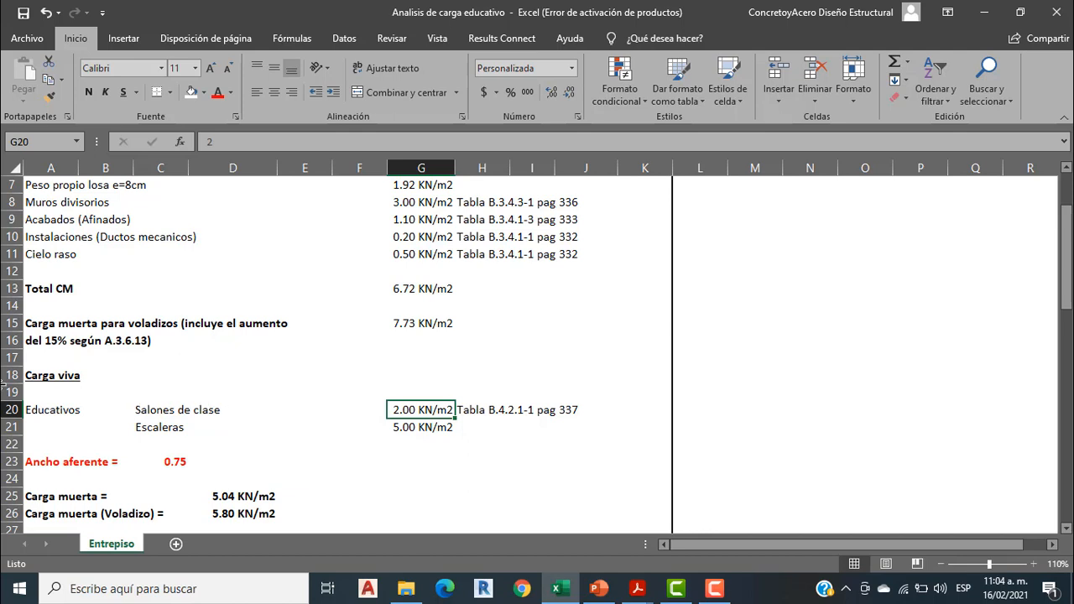
left_click(269, 358)
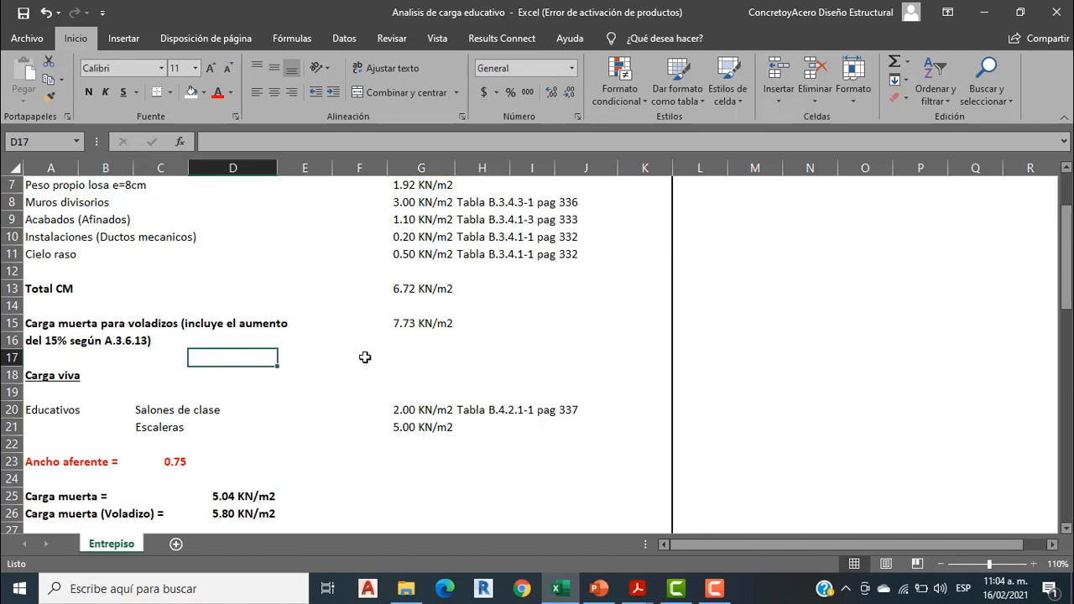
scroll(365, 357, "down", 2)
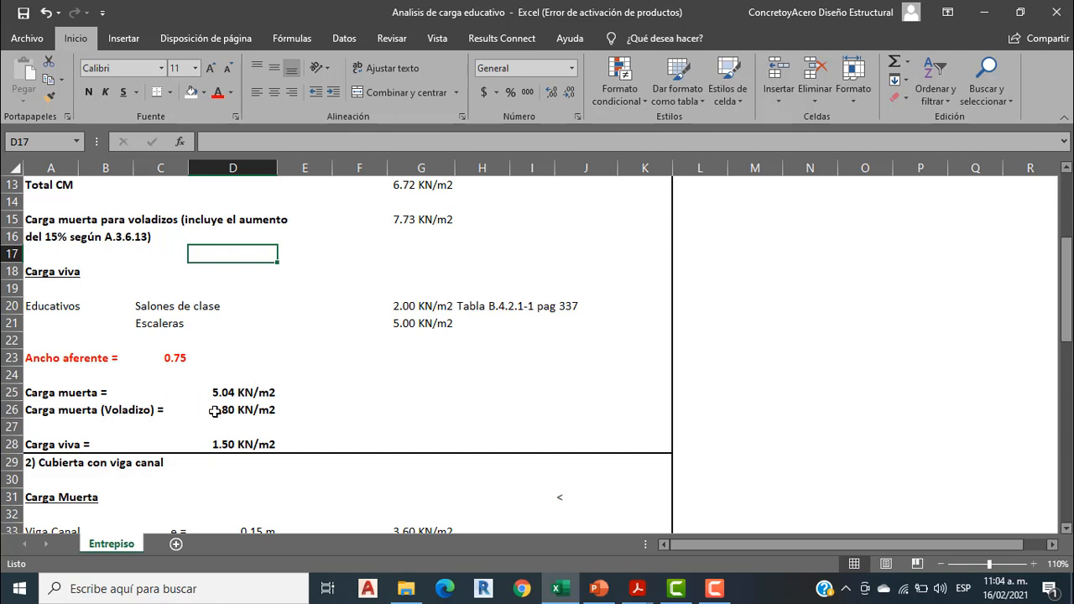
scroll(213, 410, "down", 1)
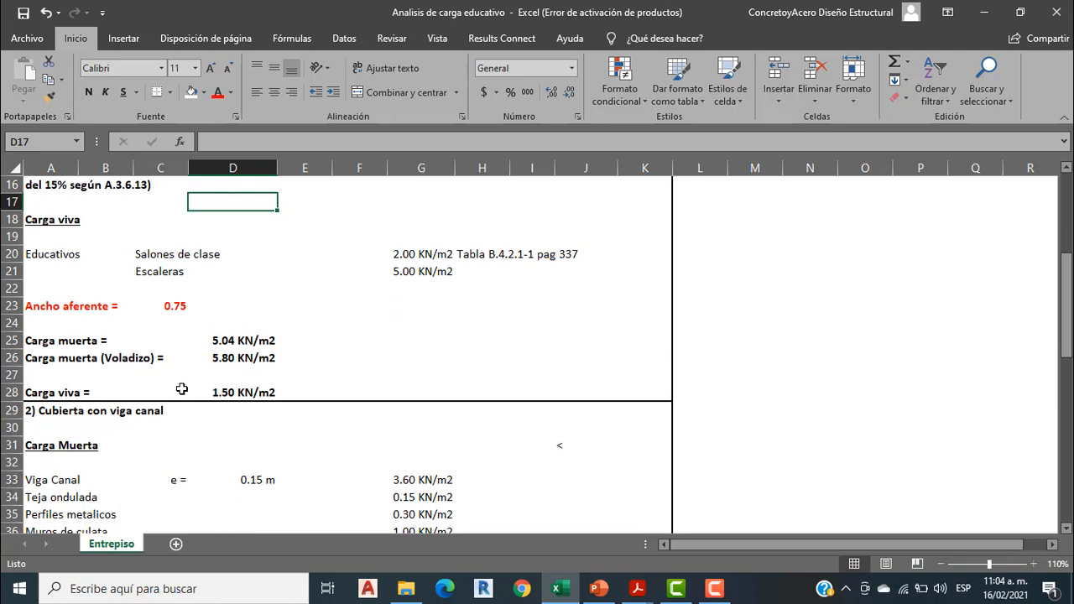
Set the Viga Canal thickness e to 0.10 m in the Cubierta con viga canal dead loads.
scroll(187, 356, "down", 2)
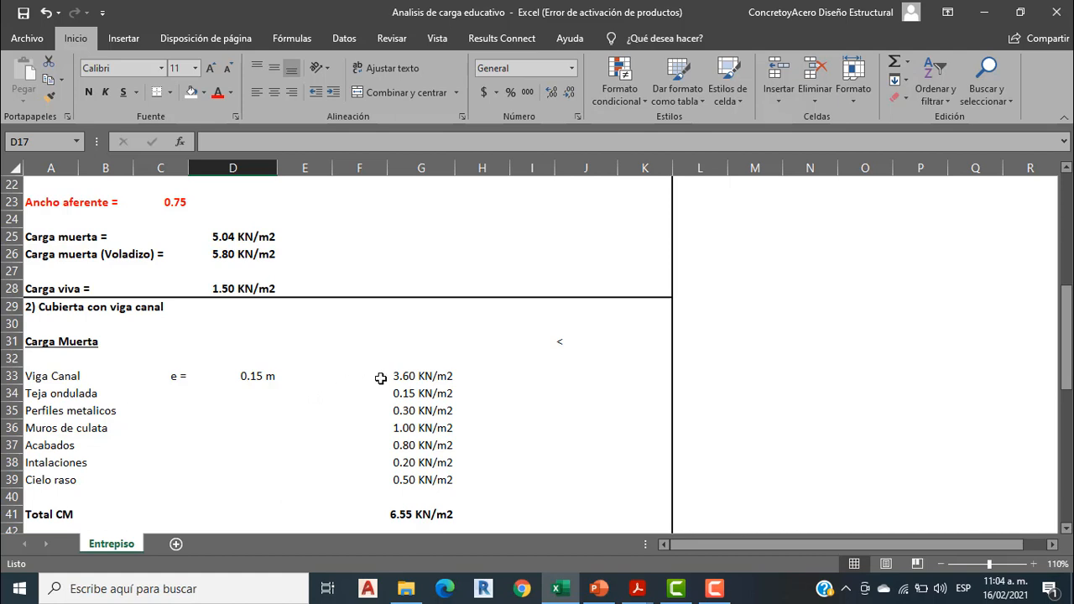
scroll(377, 370, "down", 1)
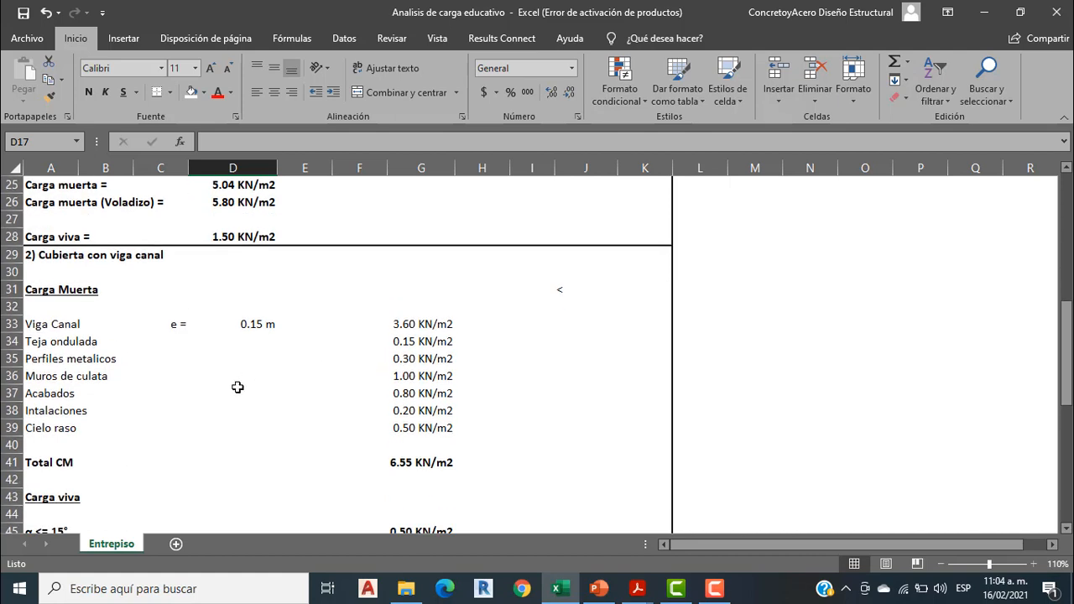
left_click(244, 324)
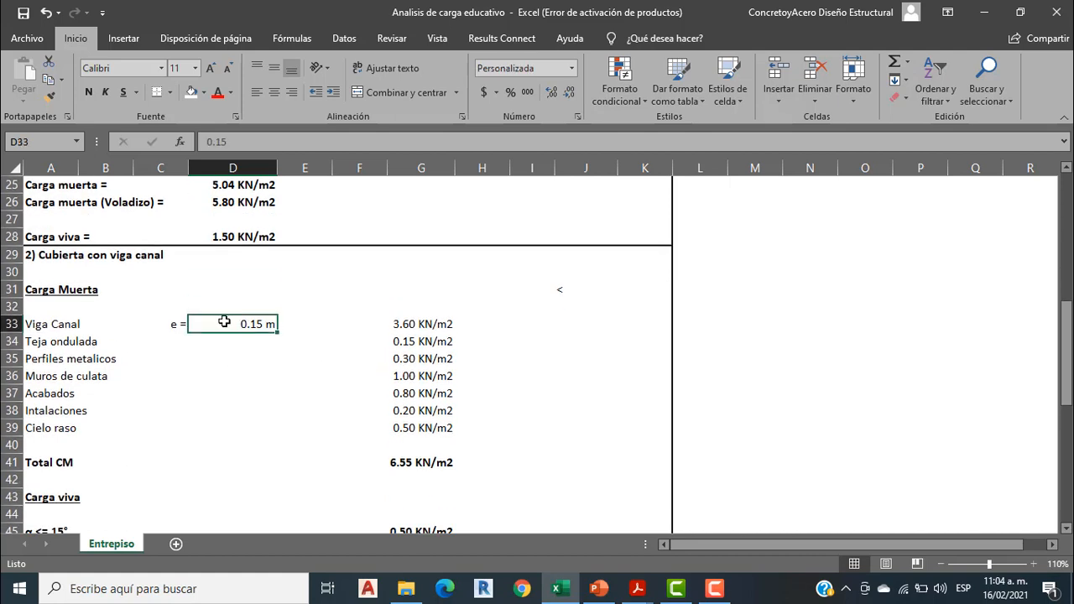
type(".")
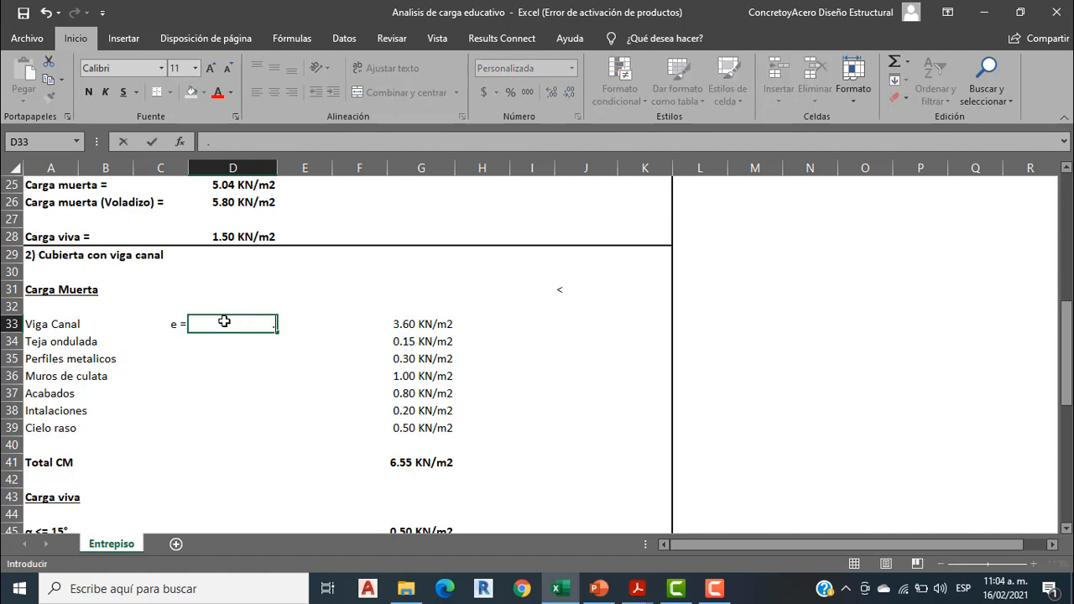
type("10")
key("Return")
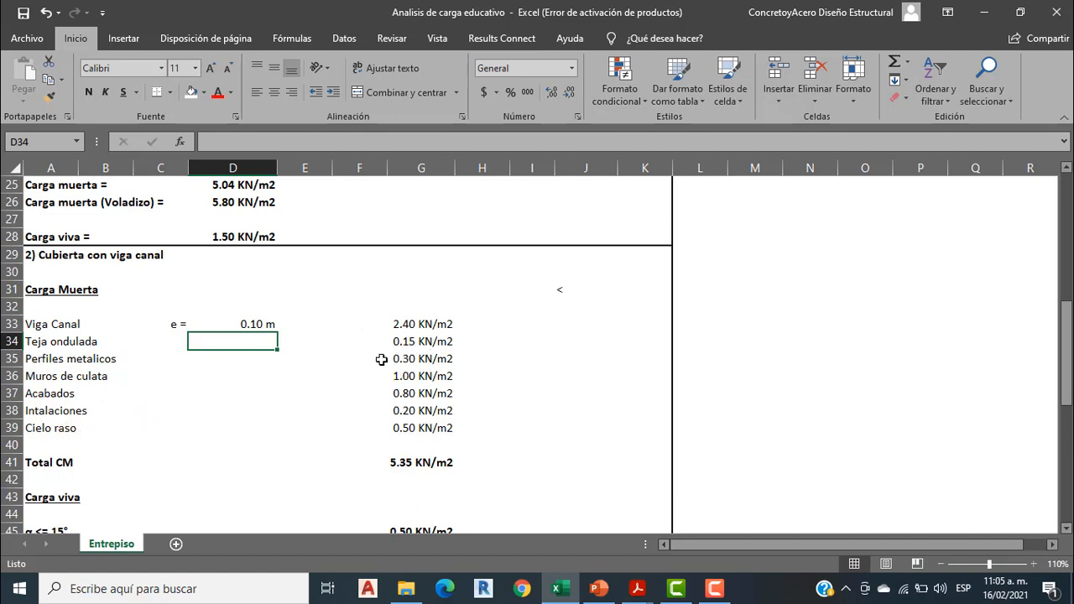
Consult the roof table in NSR-10 Titulo B.pdf and select the kN/m² uniform load for roofs sloped 15° or less.
scroll(381, 359, "up", 8)
scroll(381, 353, "down", 8)
scroll(381, 346, "down", 3)
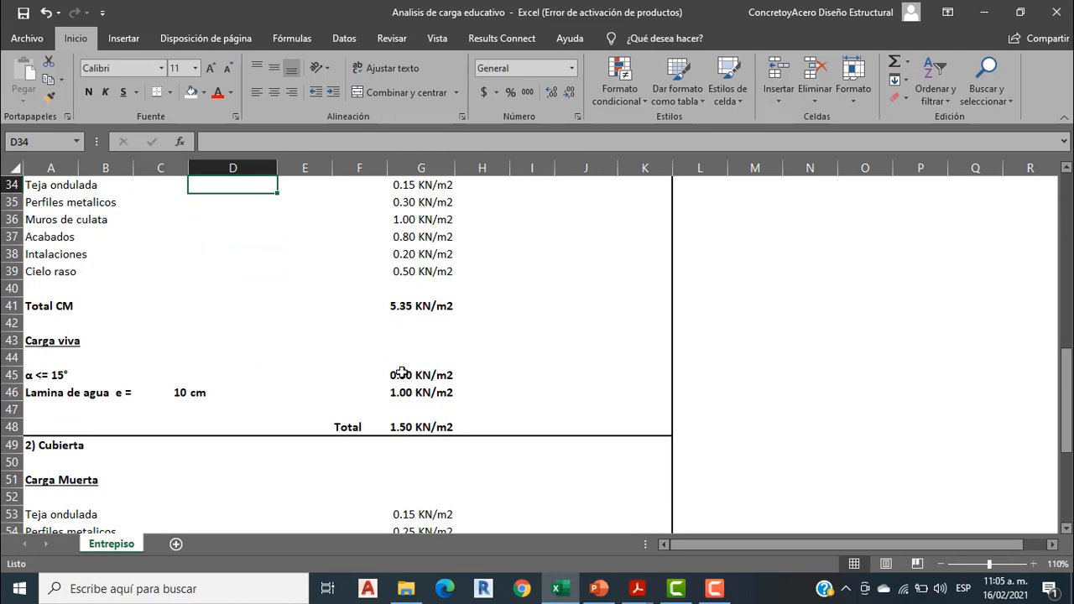
mouse_move(640, 590)
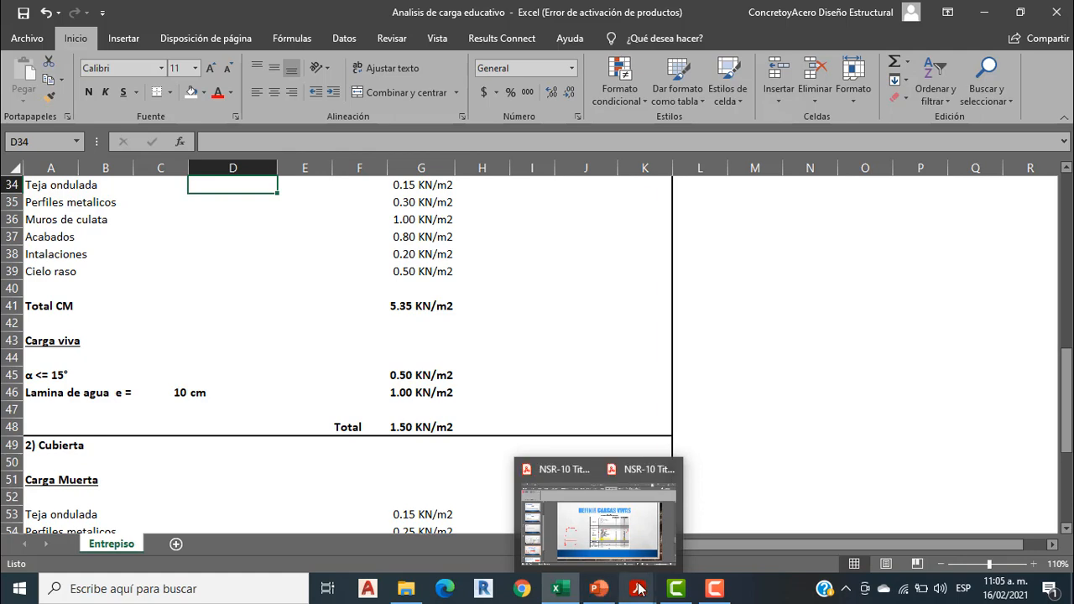
left_click(735, 525)
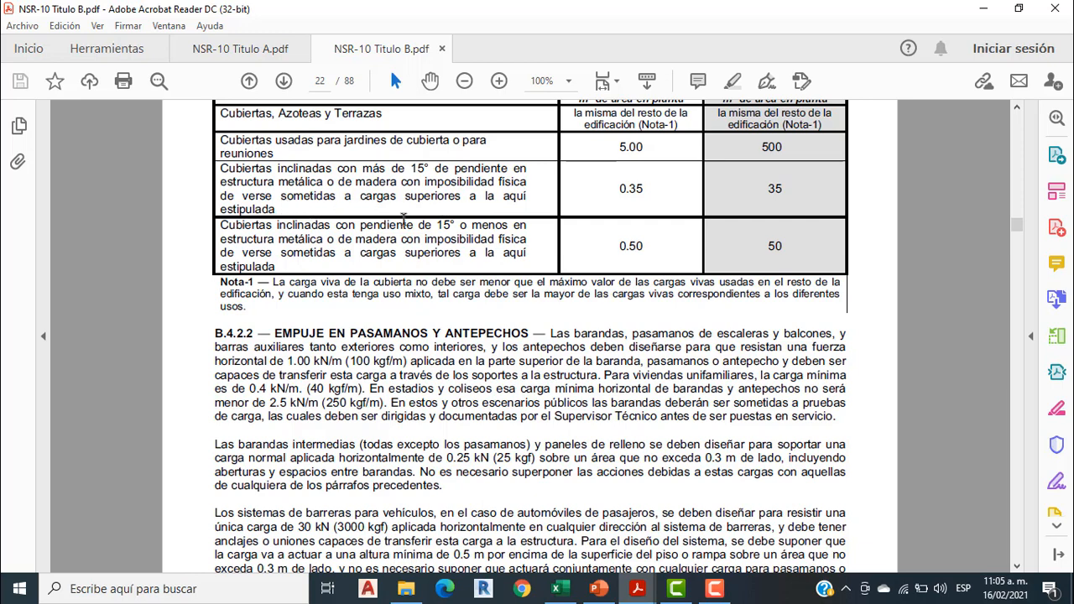
scroll(640, 223, "up", 1)
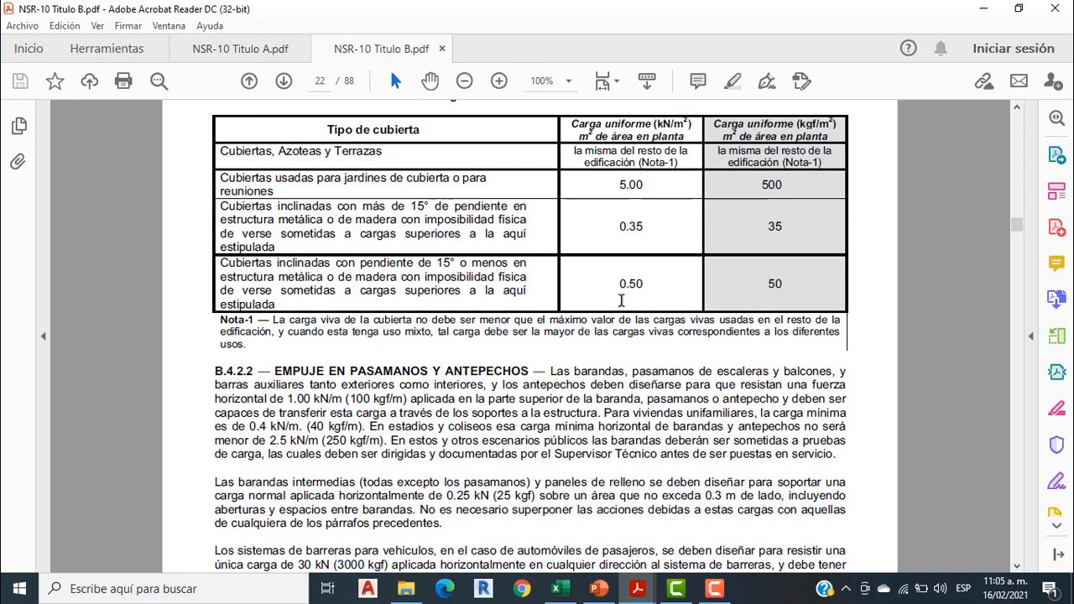
left_click_drag(652, 283, 612, 284)
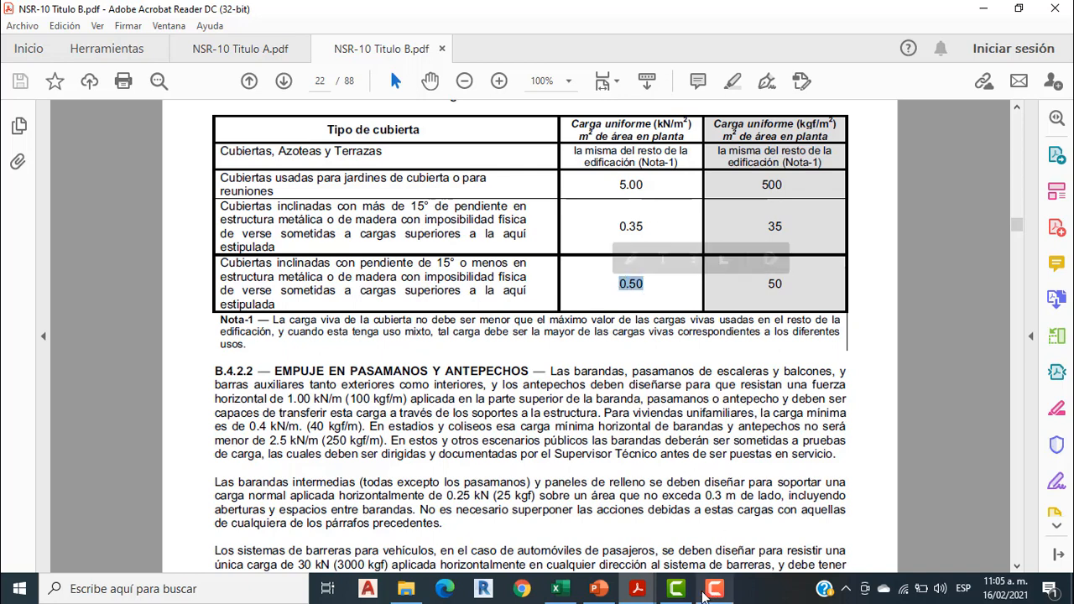
Return to the Excel workbook and inspect the Lamina de agua thickness in the Cubierta con viga canal live loads.
left_click(568, 592)
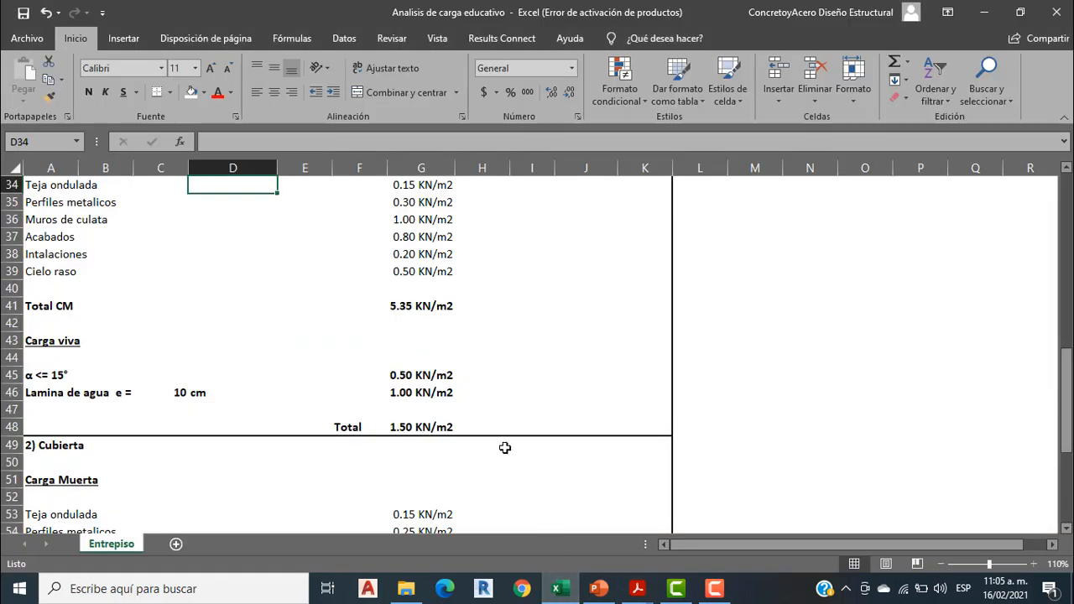
scroll(271, 348, "down", 1)
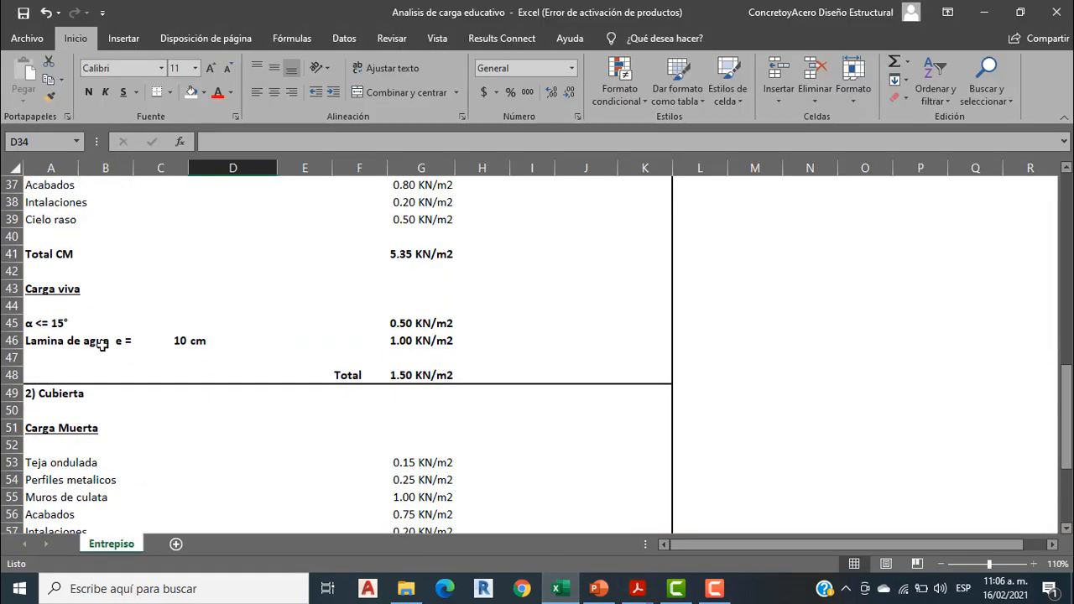
left_click(179, 341)
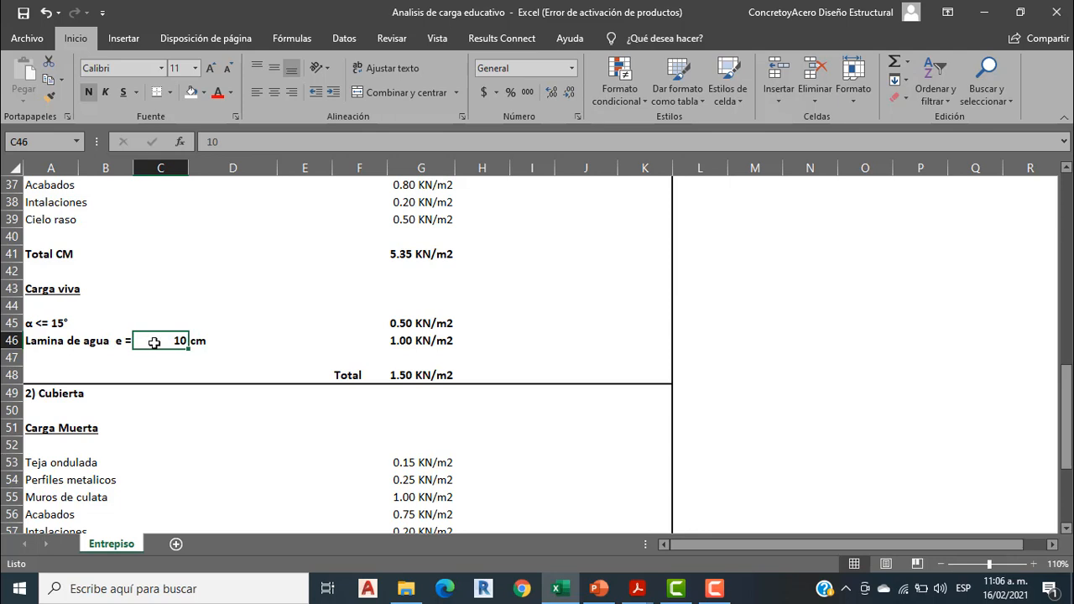
Set the live load for α <= 15° in the Cubierta section to 0.5 KN/m2.
scroll(156, 341, "down", 3)
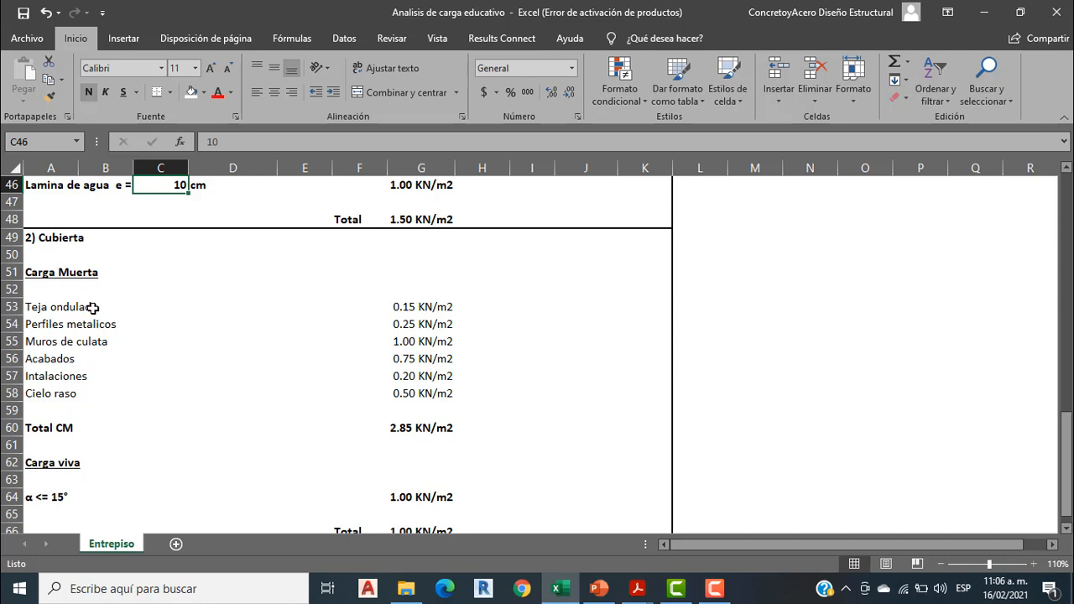
scroll(89, 365, "down", 2)
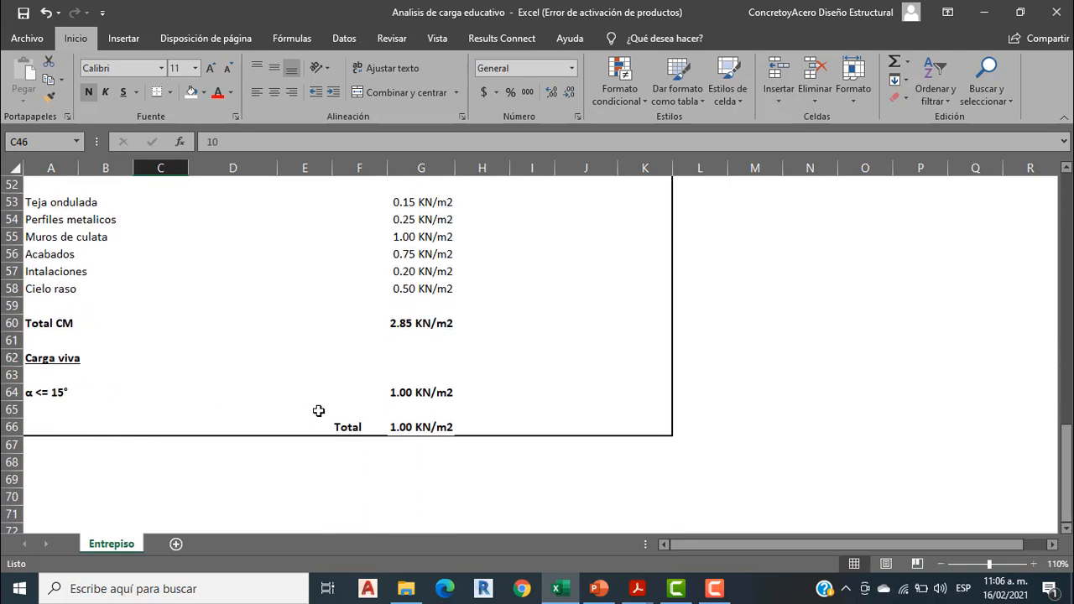
left_click(383, 394)
left_click(394, 391)
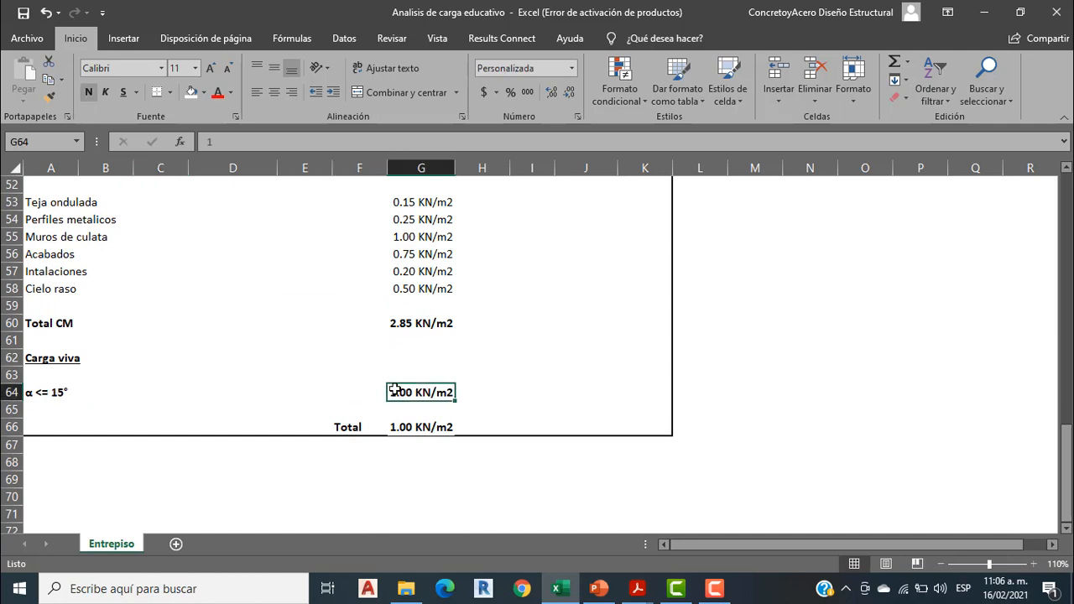
type("0.5")
key("Return")
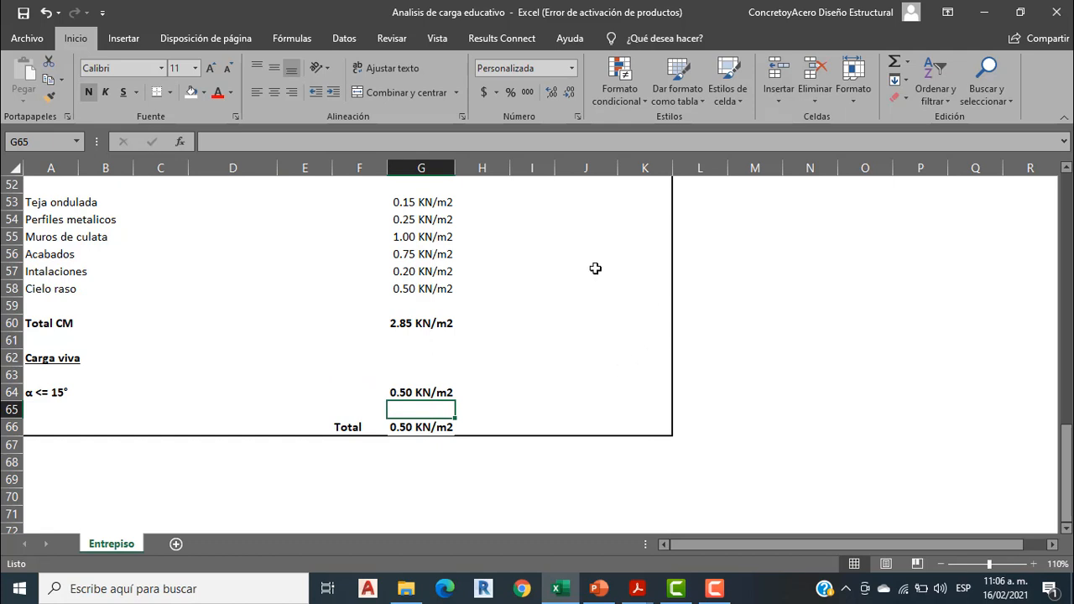
Add a 1 KN/m2 live load in G65 and extend the Cubierta total formula in G66 to G64+G65.
type("1")
key("Return")
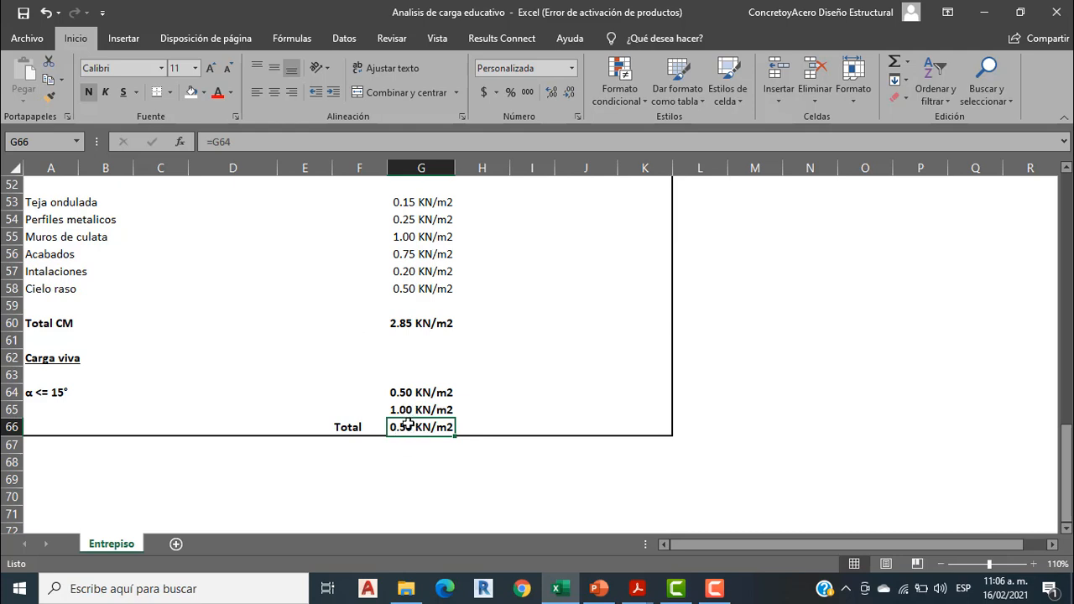
left_click(293, 141)
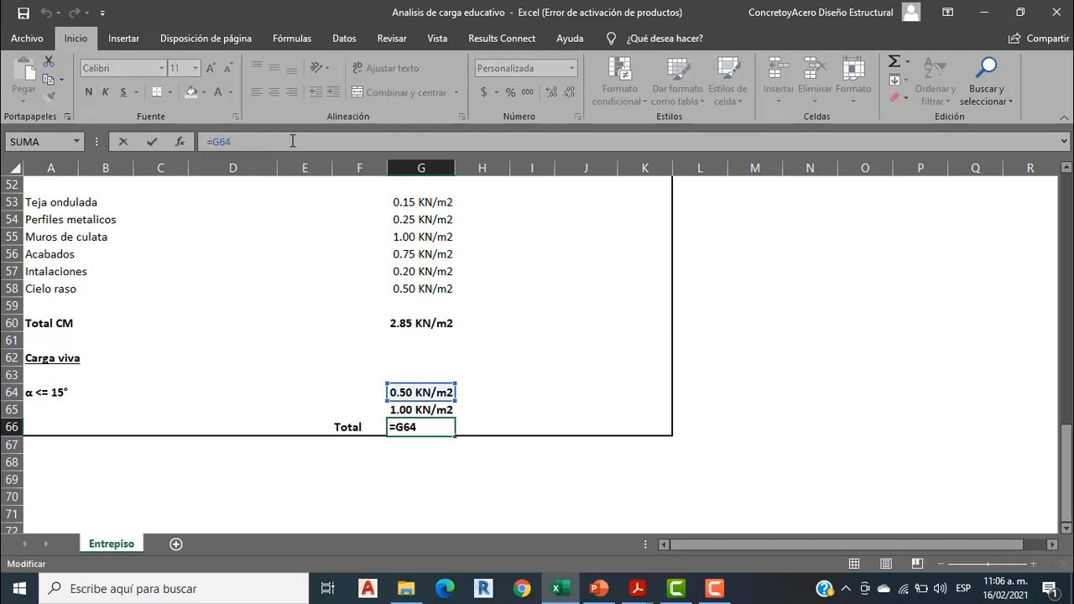
type("+")
left_click(406, 410)
key("Return")
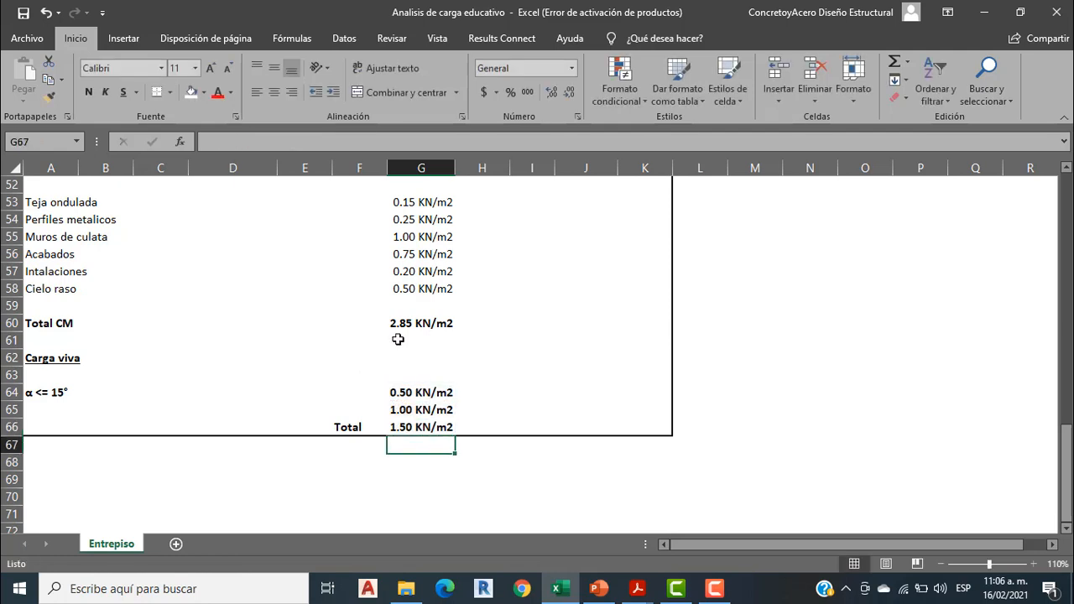
Go back to the Entrepiso results and inspect the Carga viva formula in D28.
scroll(400, 338, "up", 5)
scroll(399, 337, "down", 4)
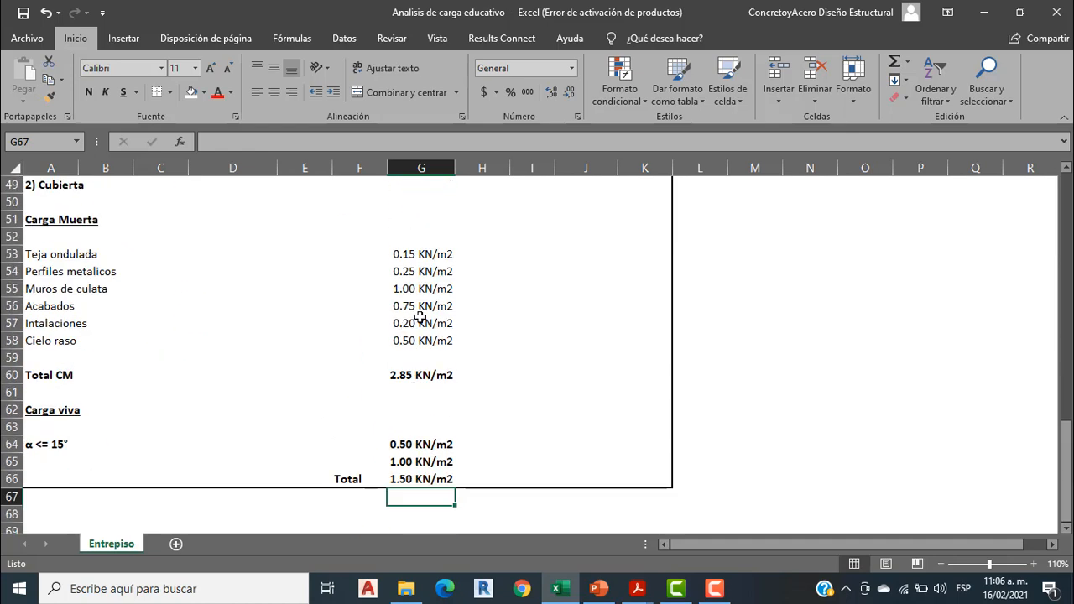
scroll(283, 295, "up", 14)
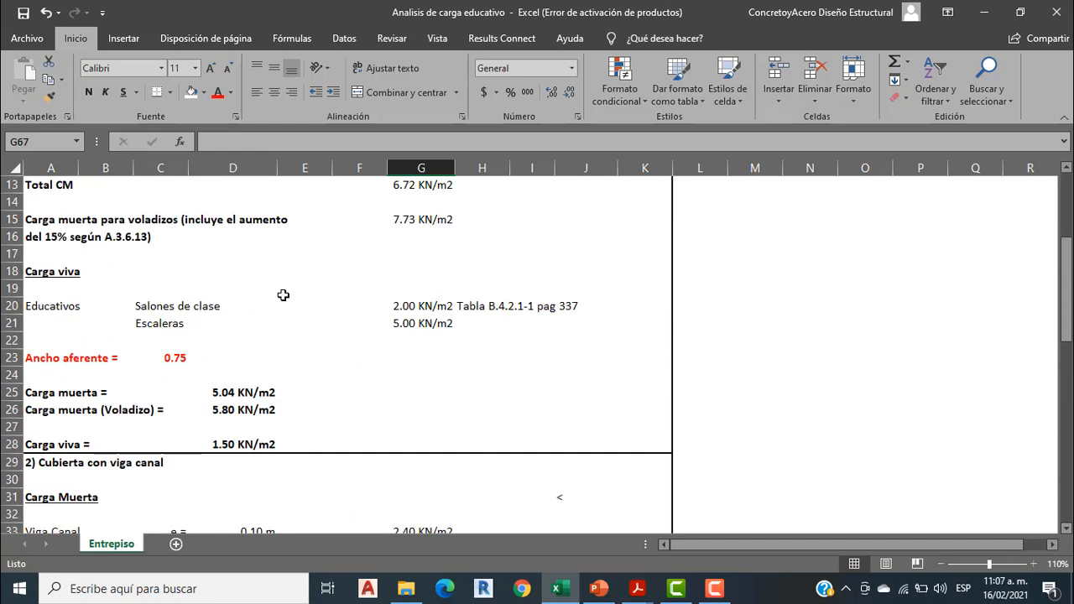
scroll(283, 296, "down", 2)
left_click(220, 444)
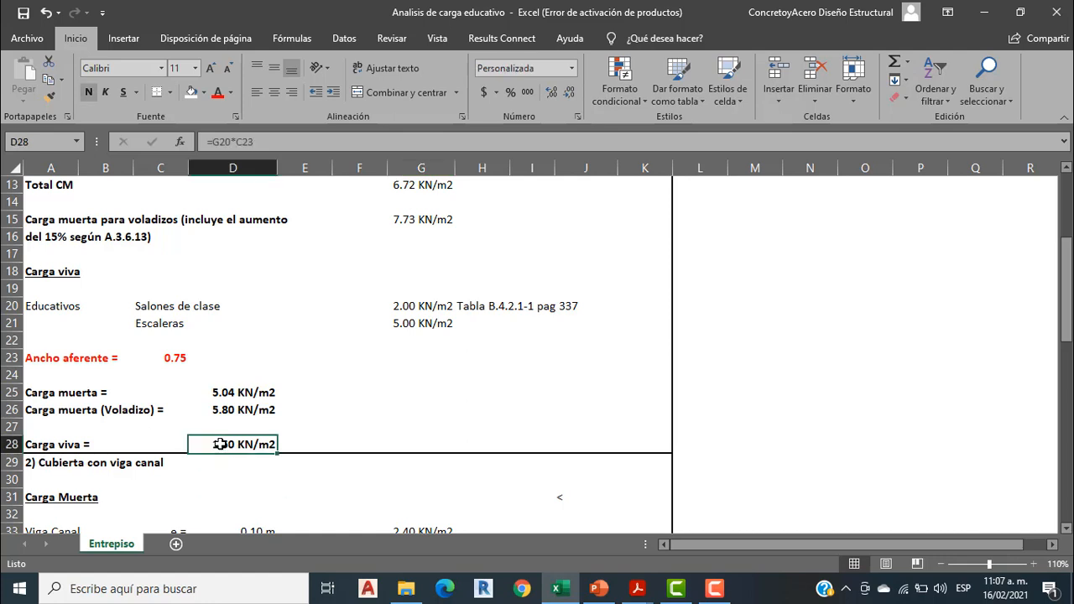
double_click(220, 444)
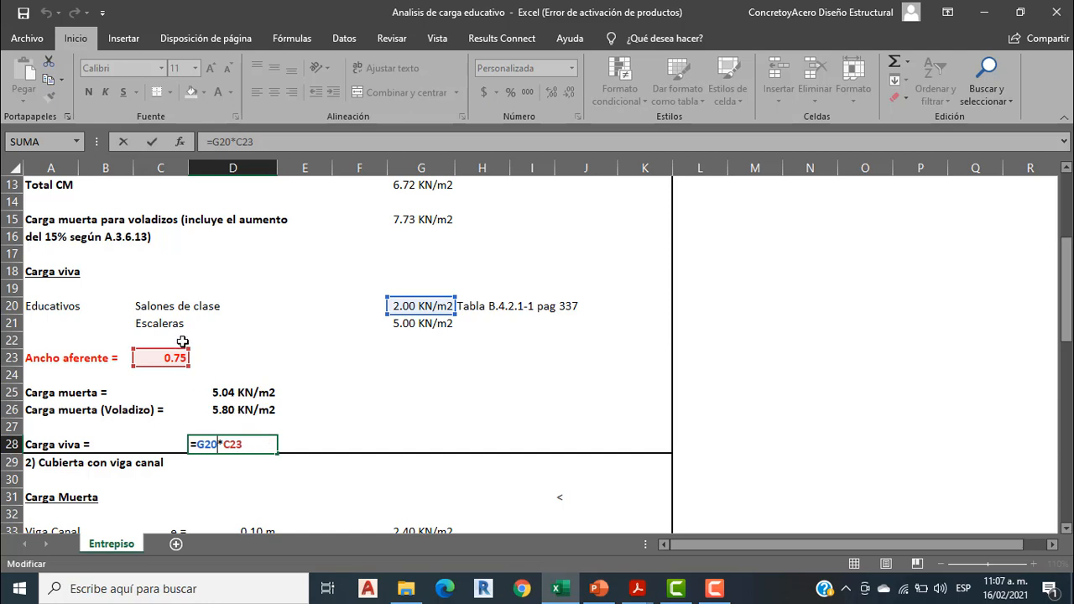
Set the Entrepiso Ancho aferente to 1 and check the recalculated Carga viva cell.
left_click(163, 357)
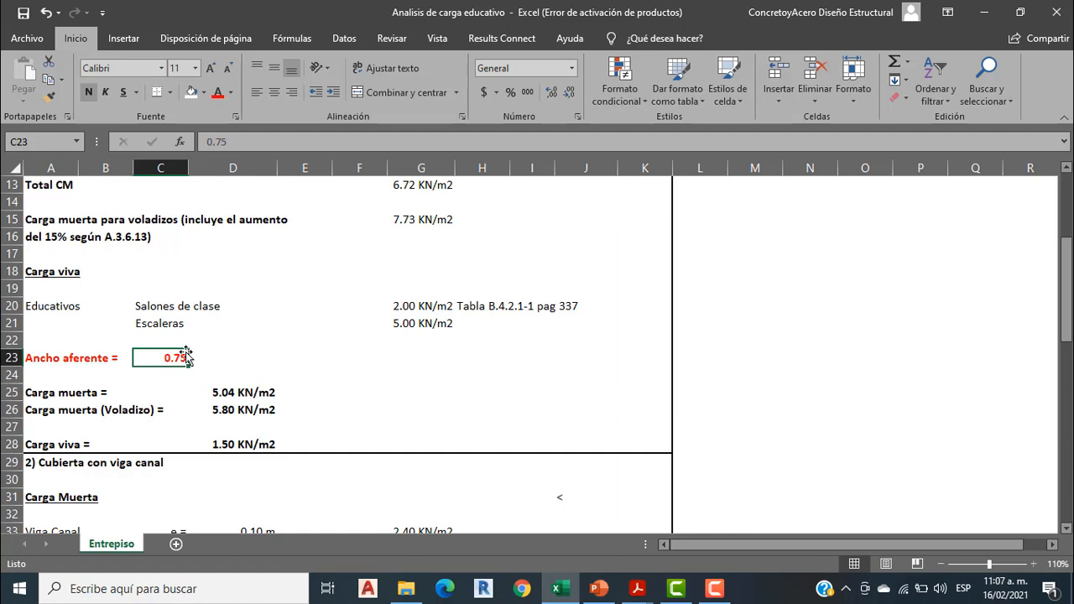
type("1")
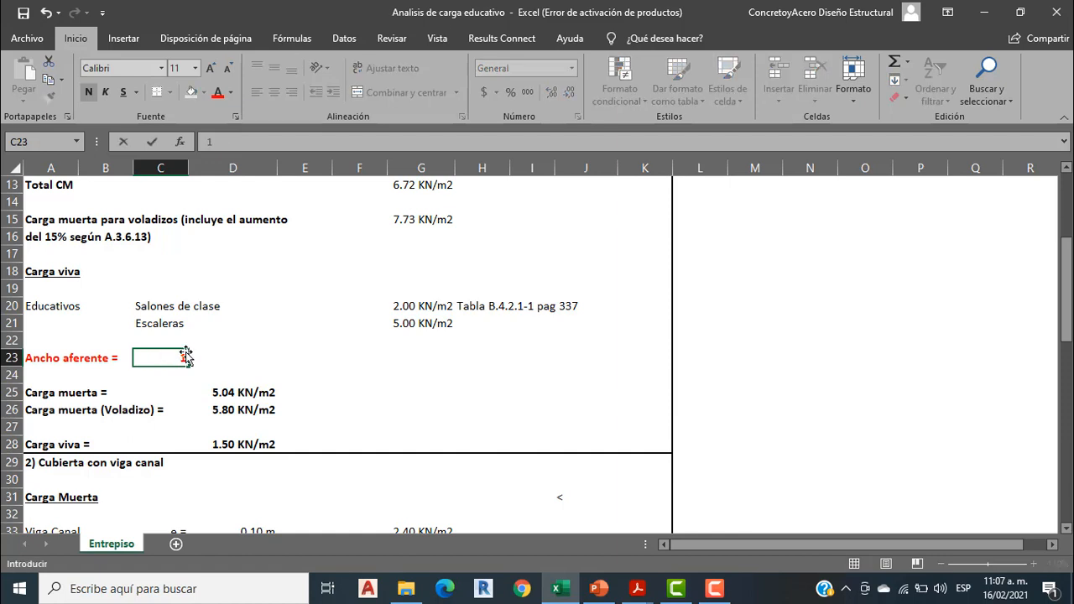
key("Return")
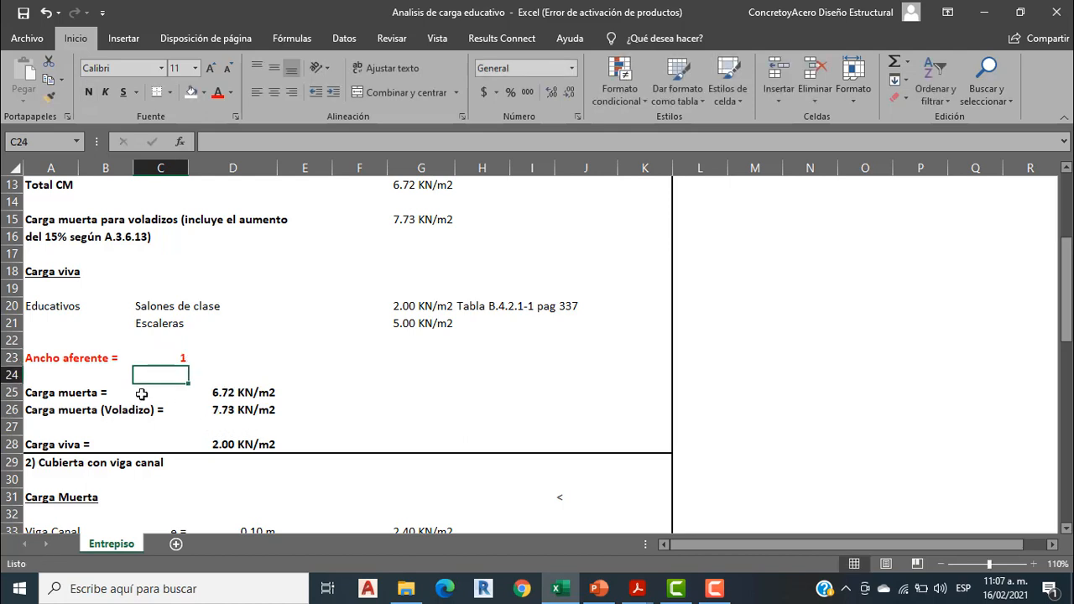
left_click(210, 442)
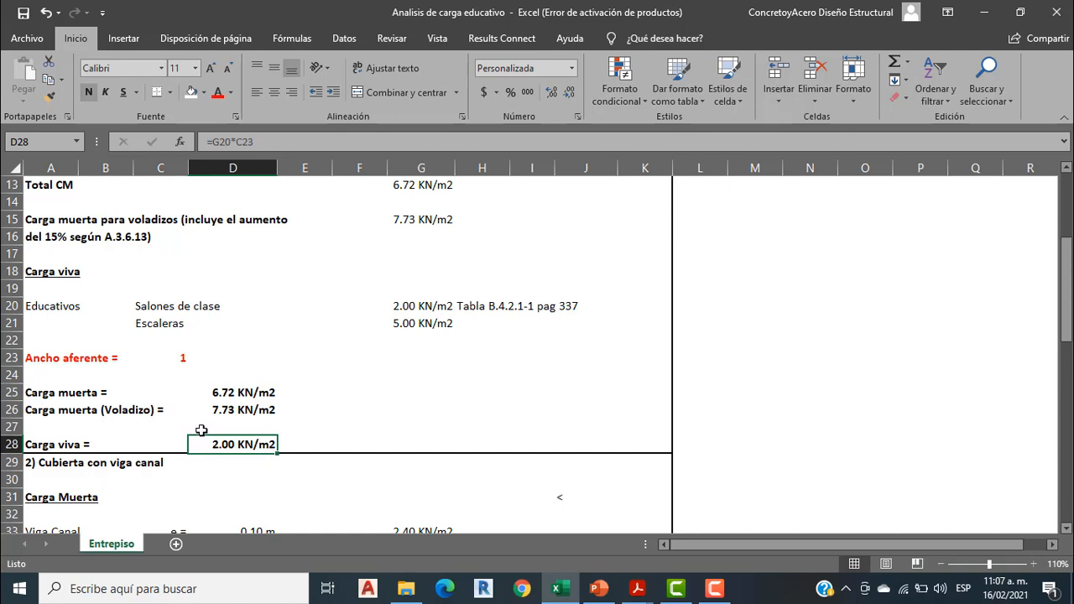
Review the dead and live loads of the Entrepiso, Cubierta con viga canal and Cubierta sections, including their totals.
scroll(201, 418, "down", 1)
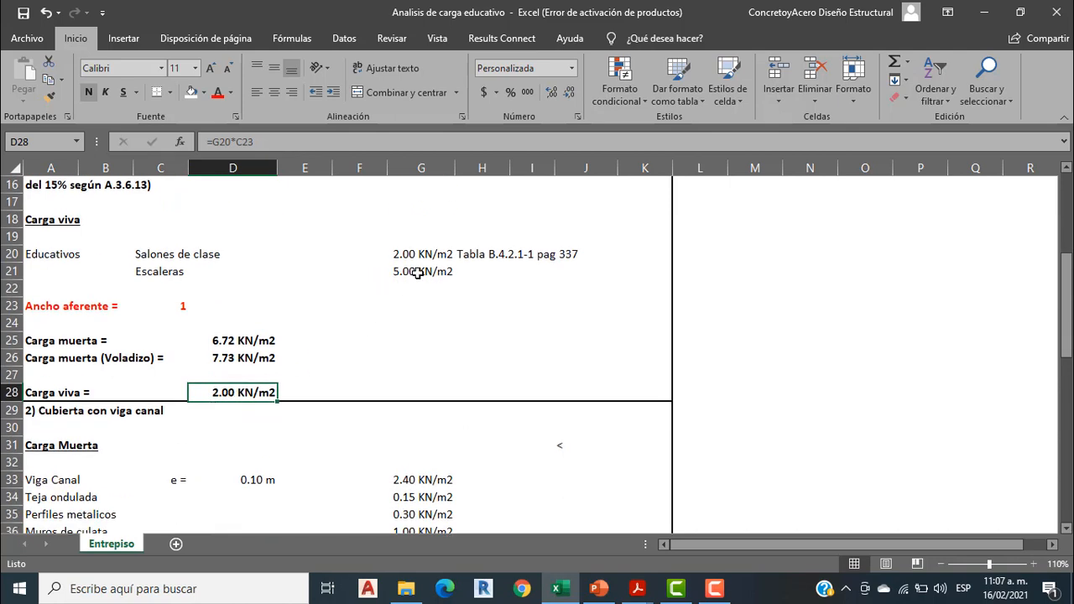
scroll(411, 276, "down", 3)
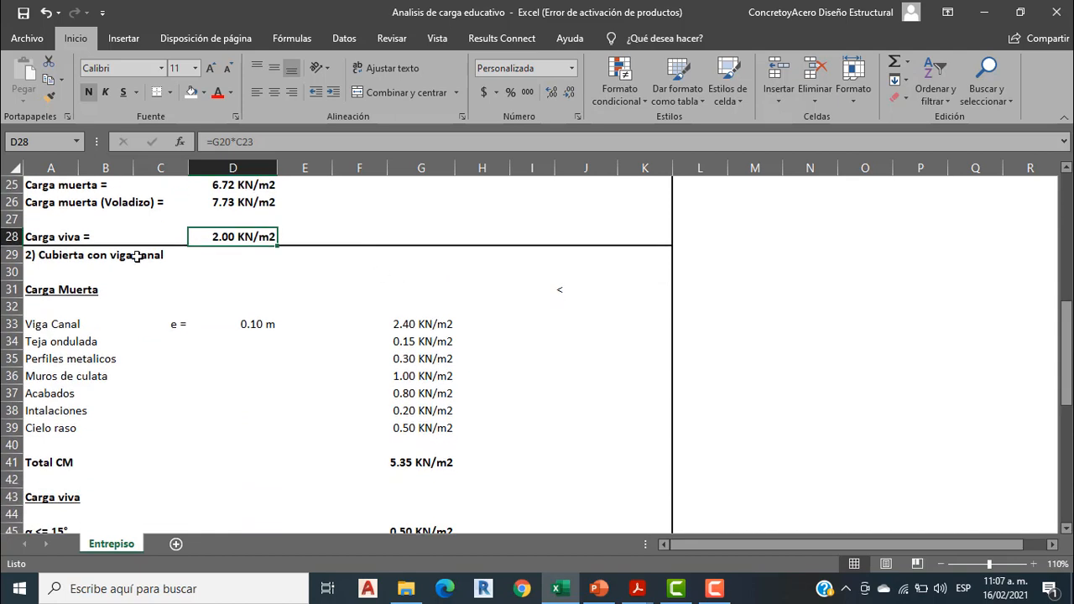
scroll(137, 254, "down", 1)
scroll(137, 254, "down", 1)
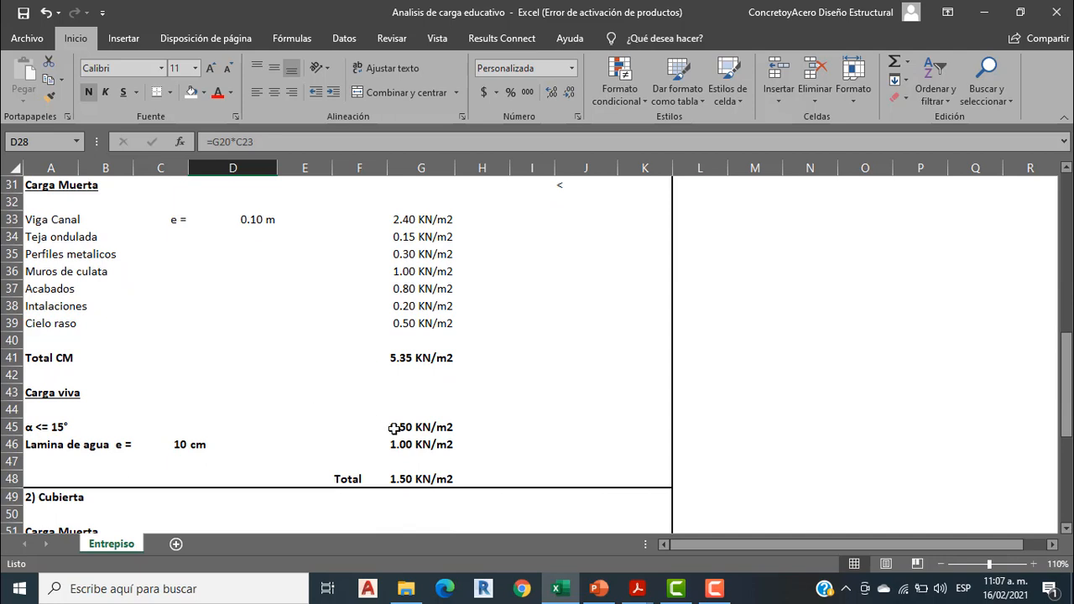
scroll(378, 453, "down", 5)
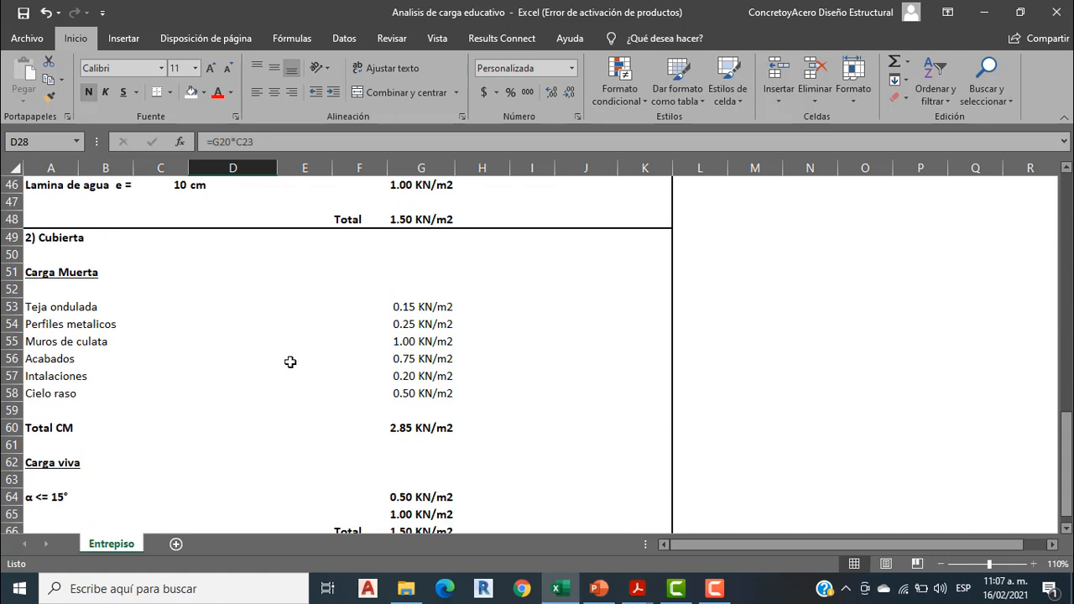
scroll(291, 348, "down", 2)
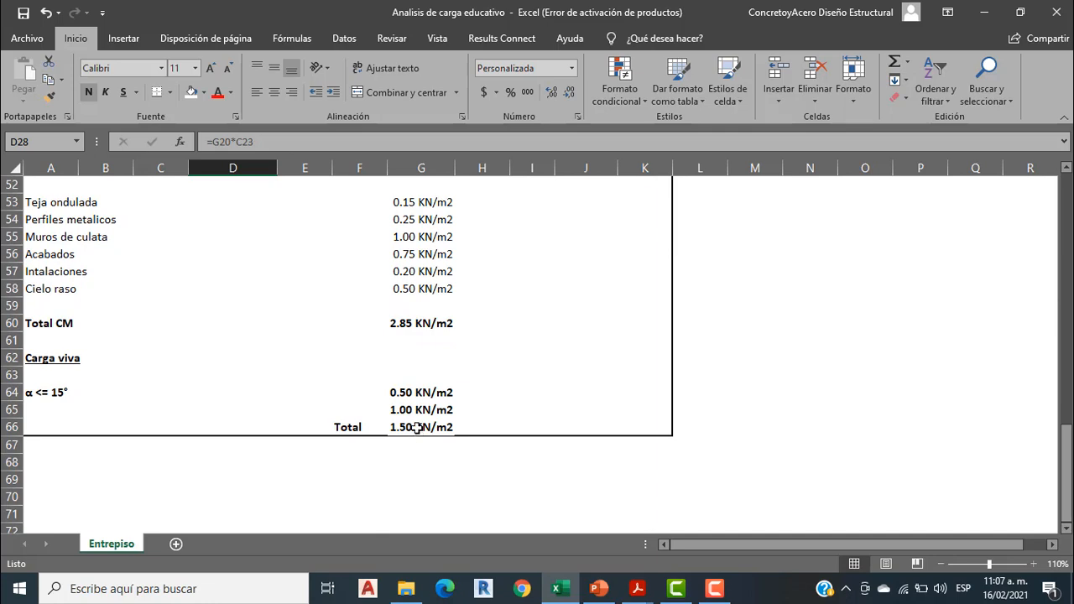
scroll(293, 335, "up", 14)
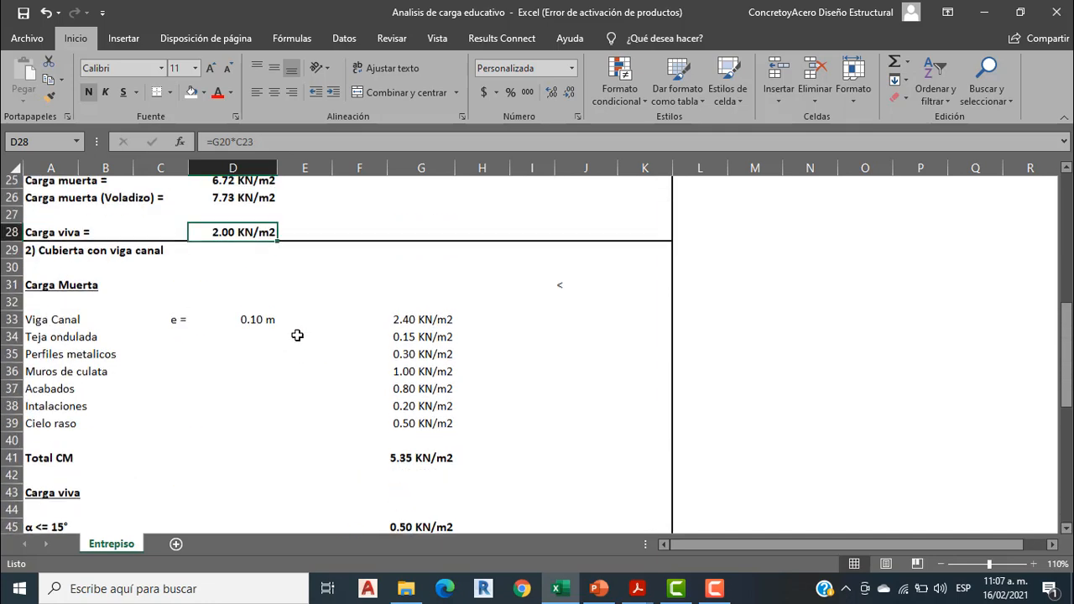
scroll(294, 335, "up", 3)
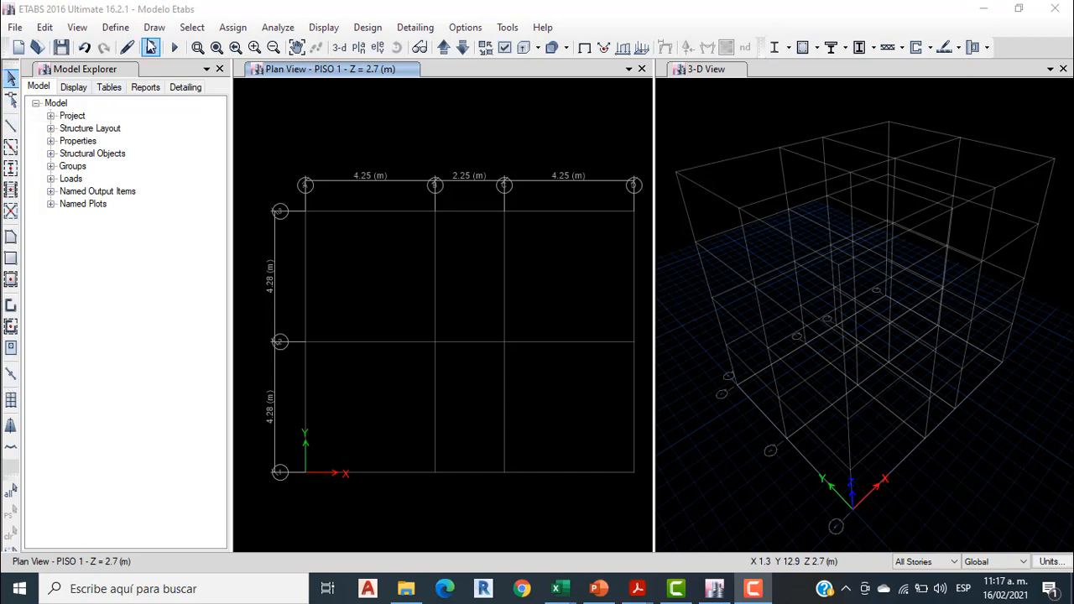
Place COLUMNA 30X40 columns at all grid intersections on all stories with Quick Draw Columns.
left_click(154, 28)
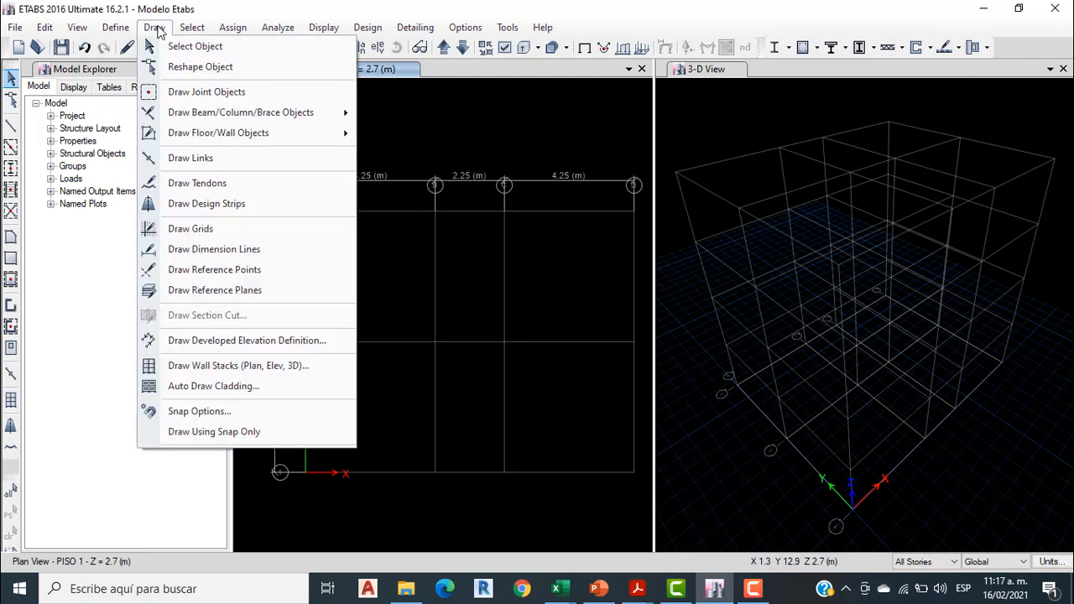
mouse_move(328, 118)
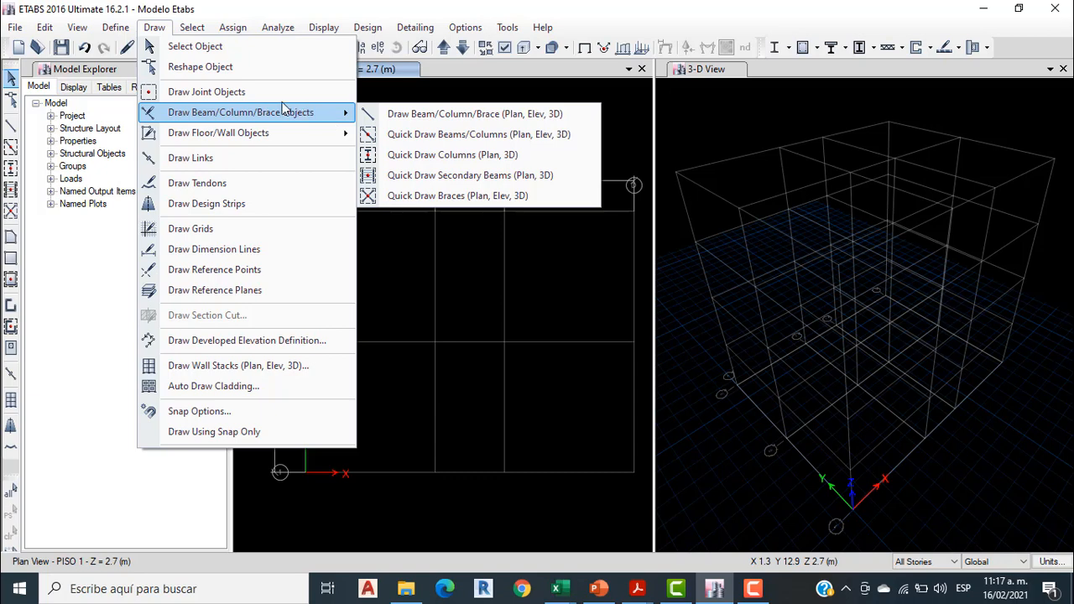
left_click(11, 169)
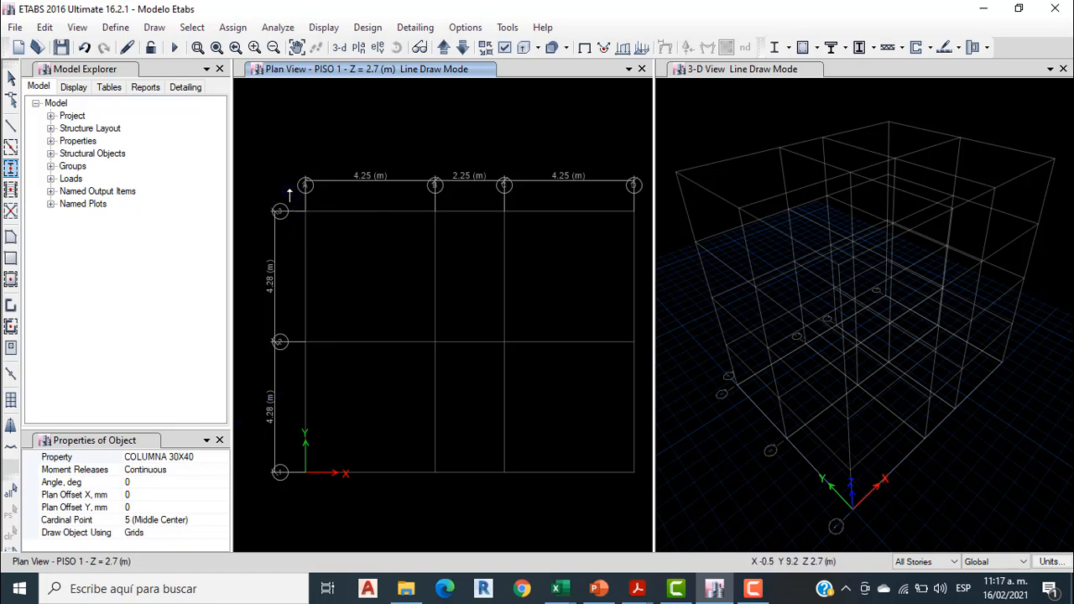
left_click_drag(287, 185, 653, 508)
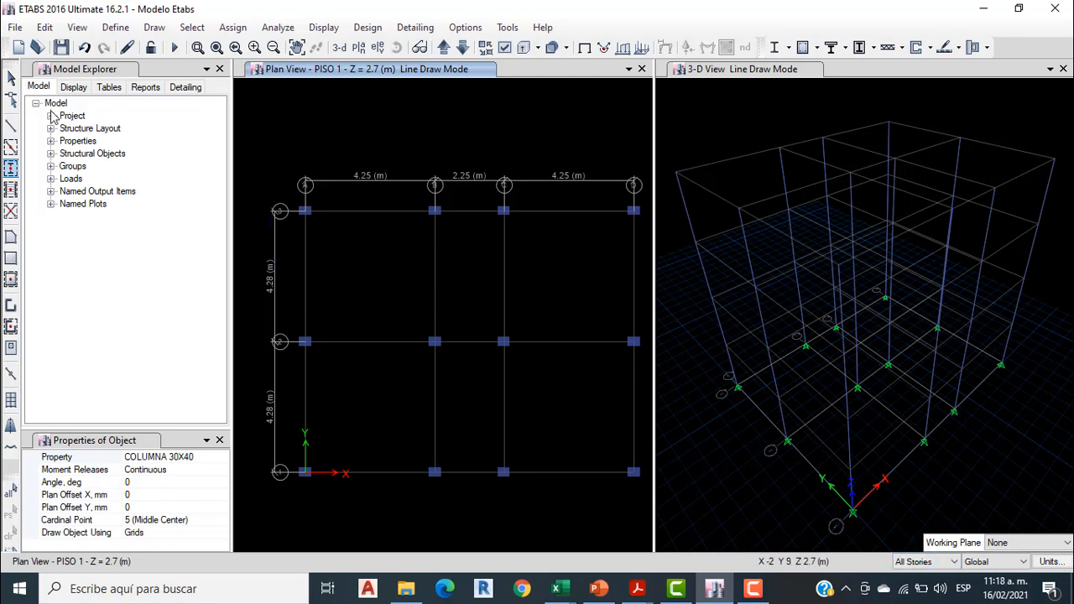
Quick-draw VIGA 25X45 beams along all grid lines on all stories.
left_click(10, 148)
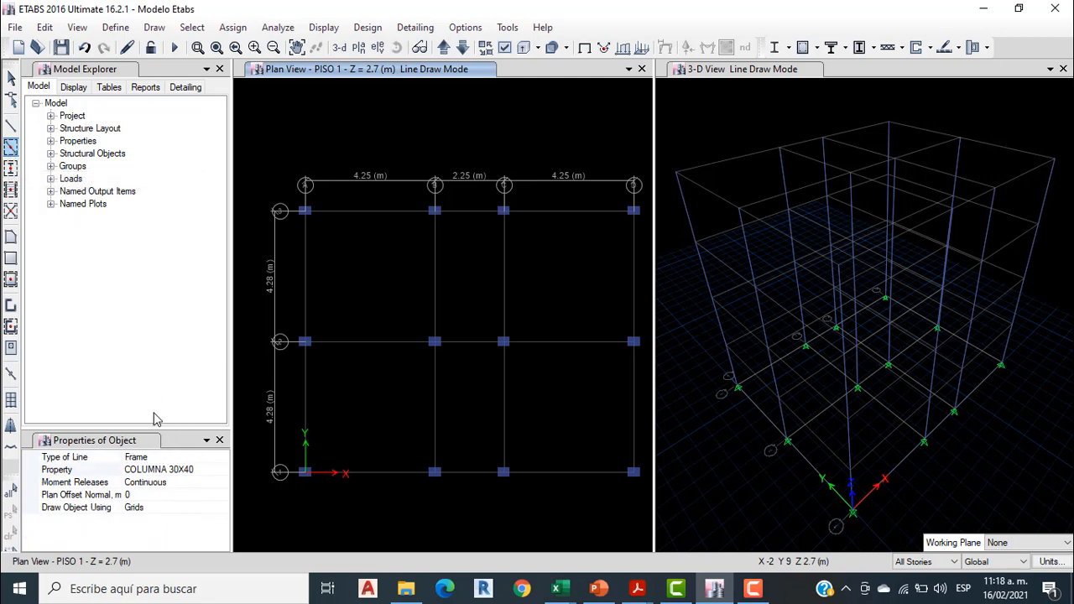
left_click(202, 471)
left_click(223, 470)
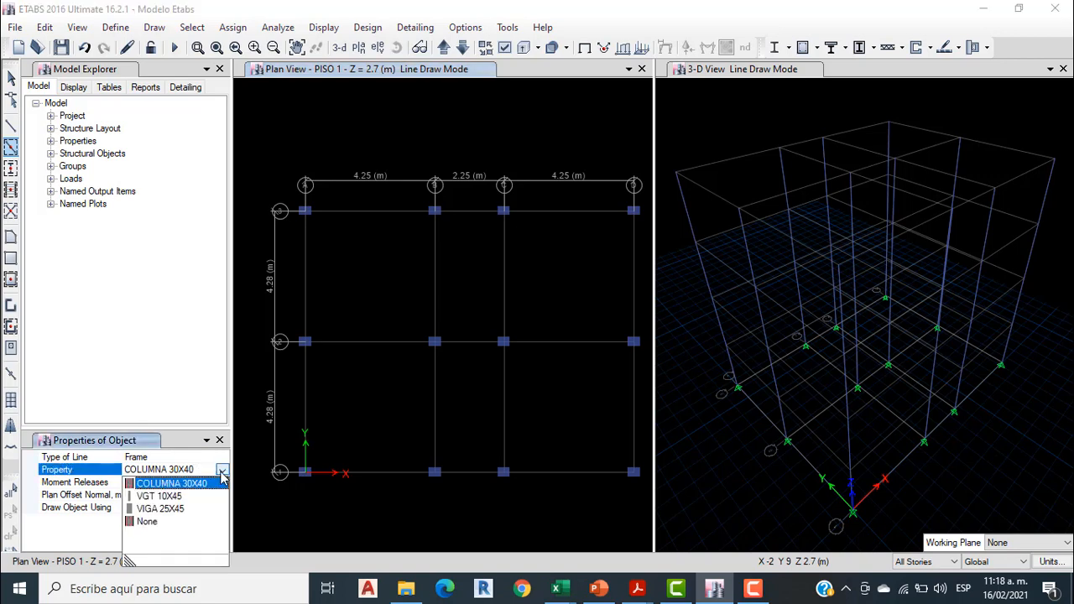
left_click(183, 509)
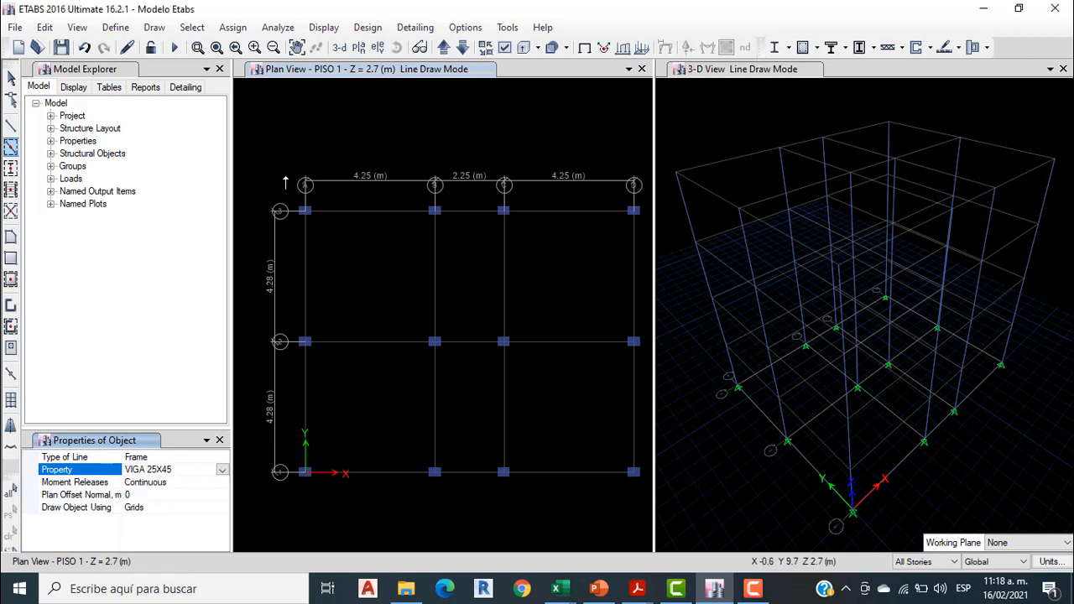
mouse_move(286, 177)
left_mouse_down()
mouse_move(416, 449)
mouse_move(552, 471)
mouse_move(646, 502)
left_mouse_up()
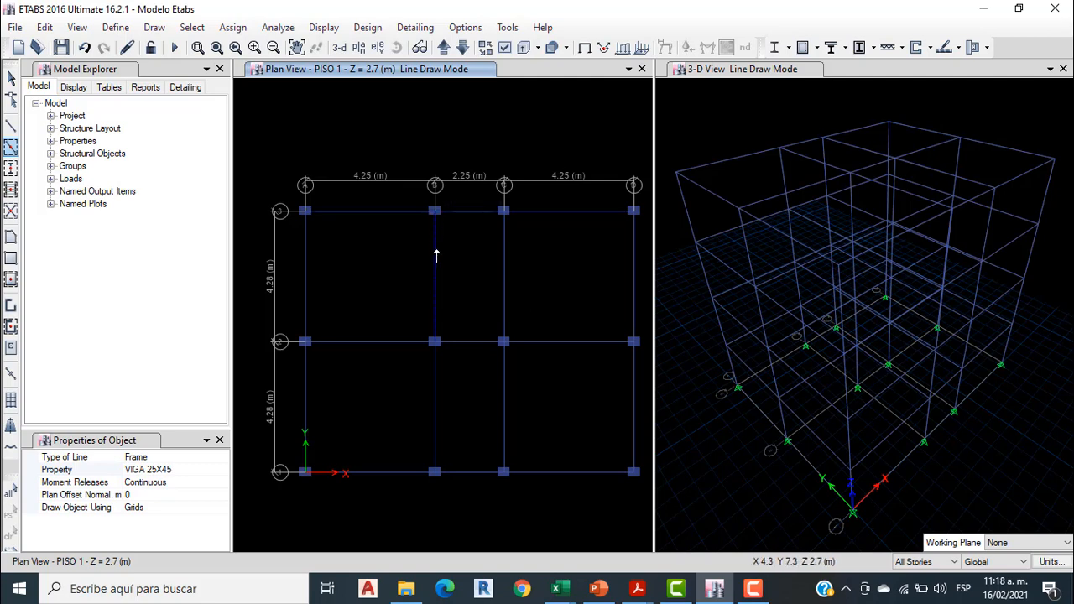
Set the drawing control type to None and draw a straight frame from grid B to C, about 2.8 m from grid 2 towards grid 3.
left_click(11, 124)
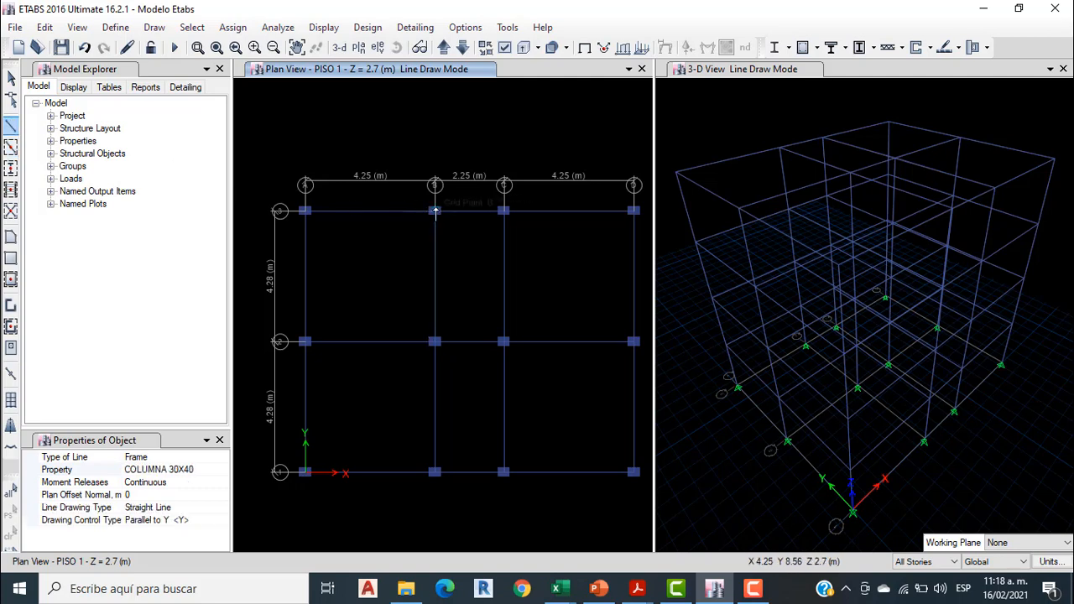
left_click(434, 213)
left_click(175, 521)
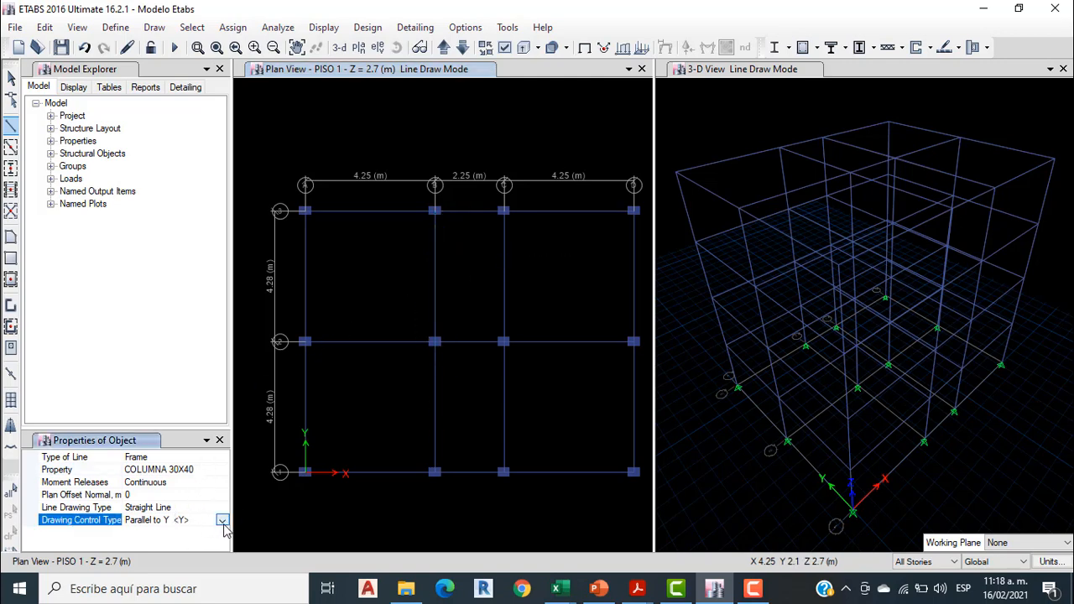
left_click(222, 521)
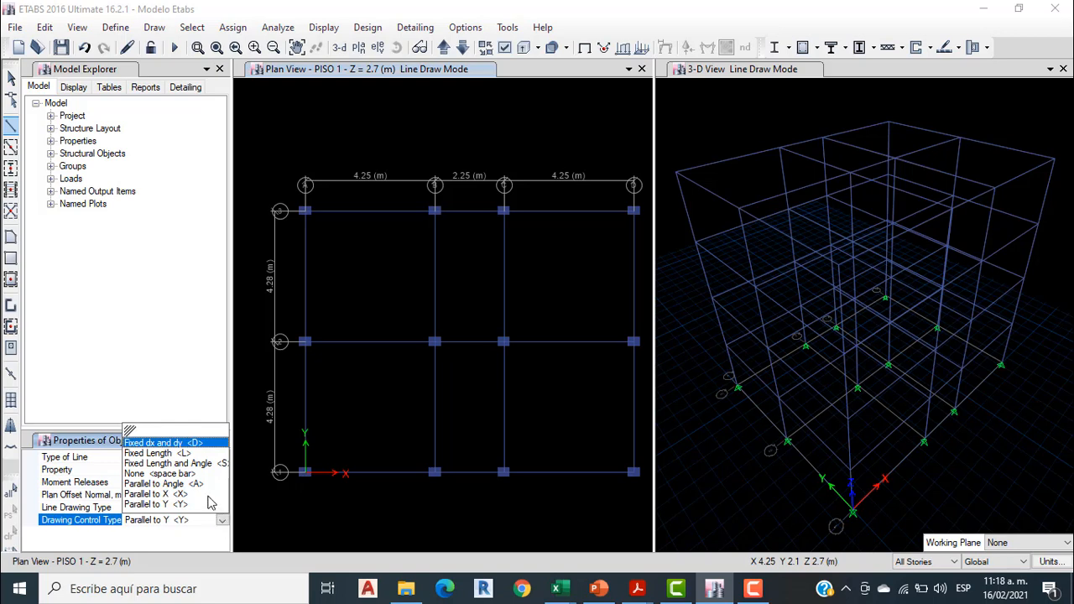
left_click(189, 475)
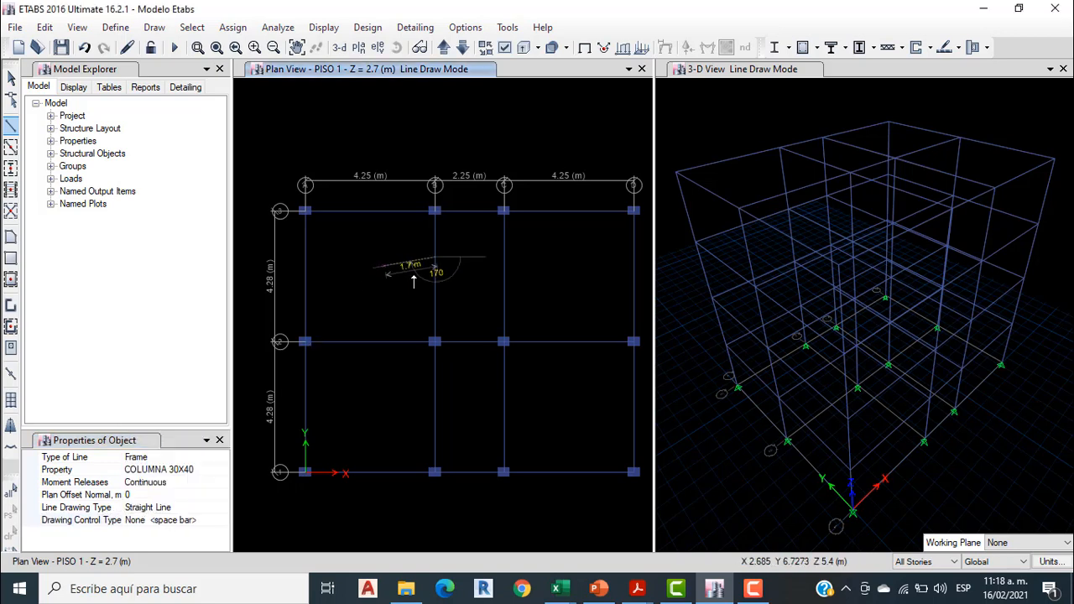
left_click(445, 256)
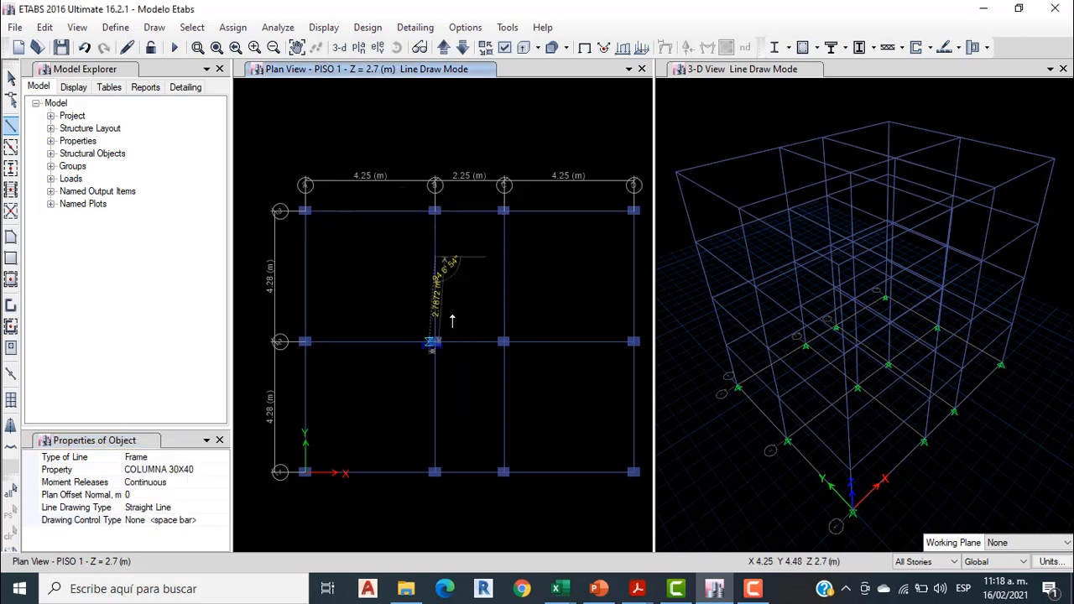
left_click(504, 256)
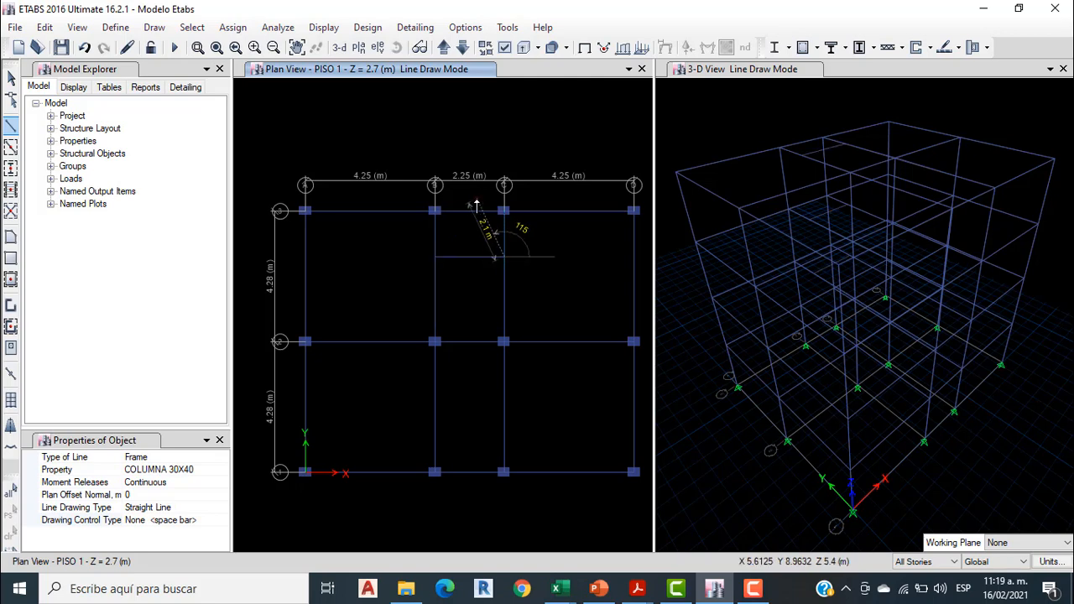
key("Escape")
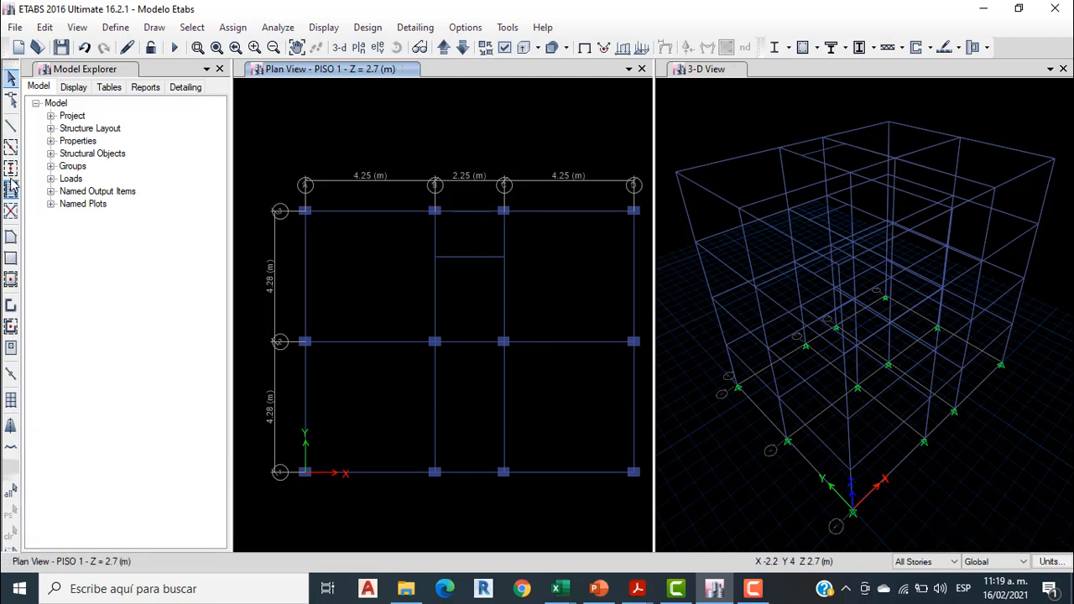
Draw a second straight frame between grids B and C, about 2 m from grid 2 towards grid 1.
left_click(11, 125)
left_click(435, 342)
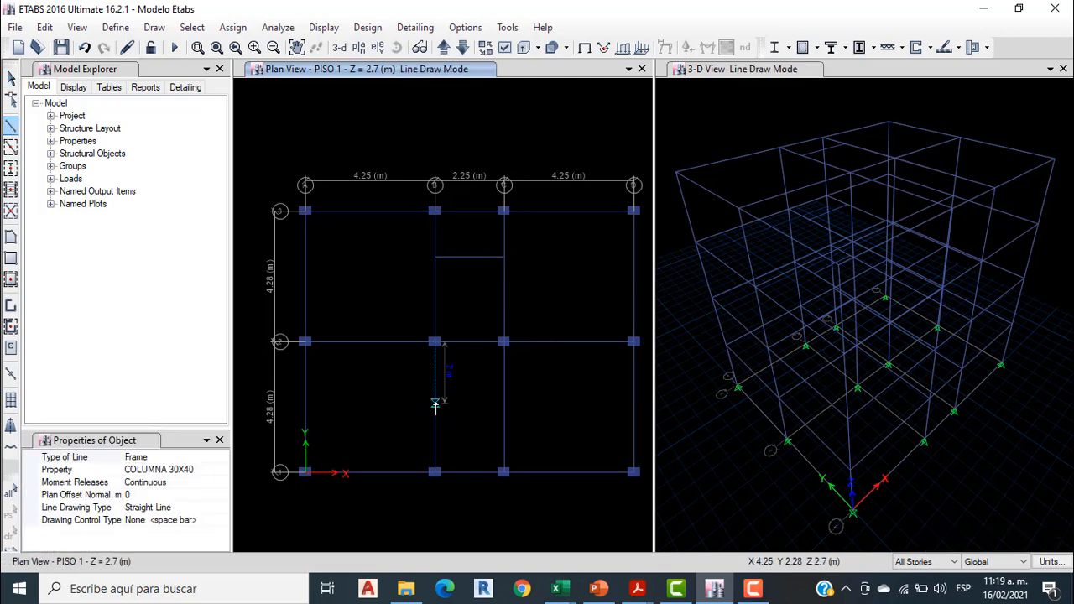
left_click(504, 404)
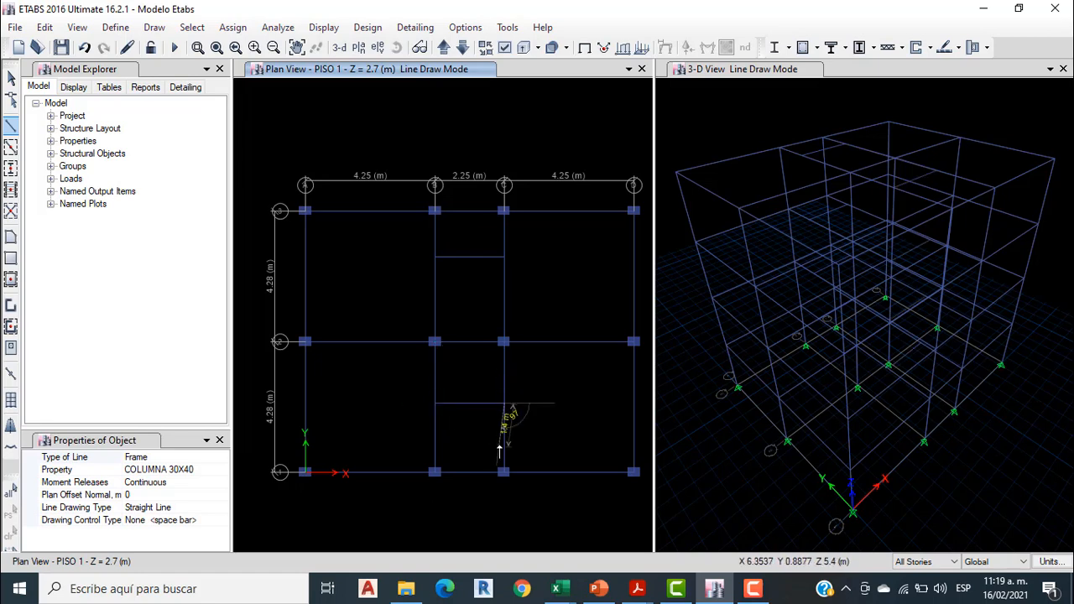
key("Escape")
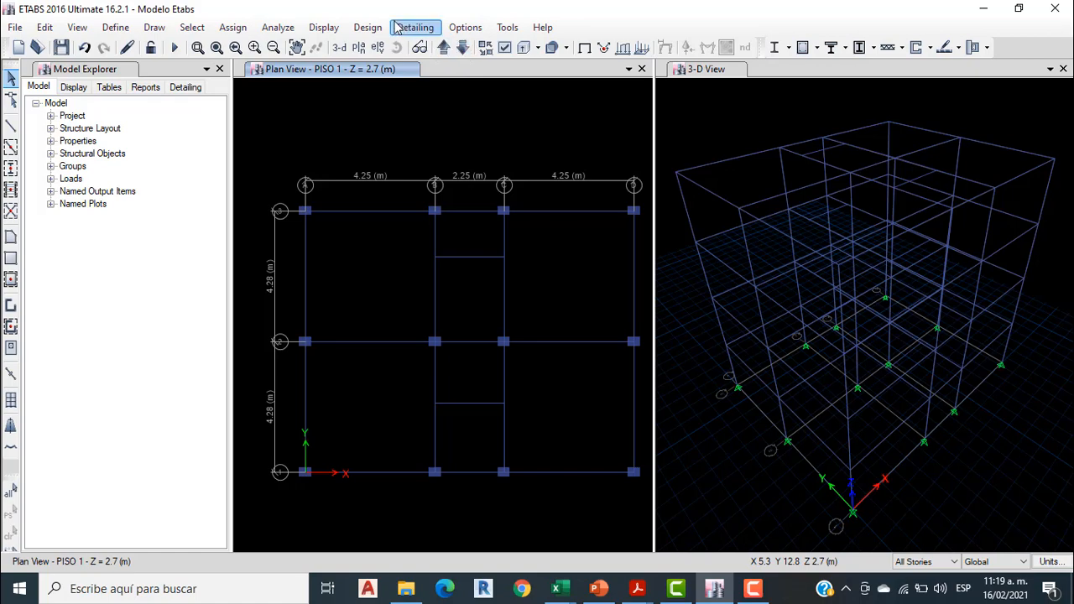
Set the display background colour to white and show the frames extruded in the 3-D view.
left_click(463, 28)
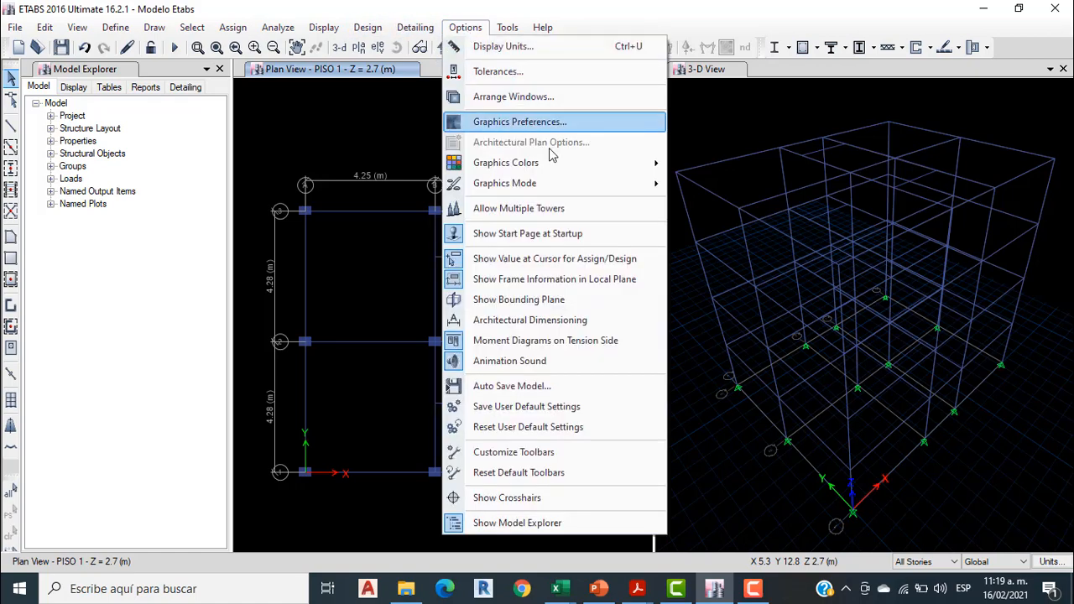
mouse_move(635, 161)
left_click(712, 161)
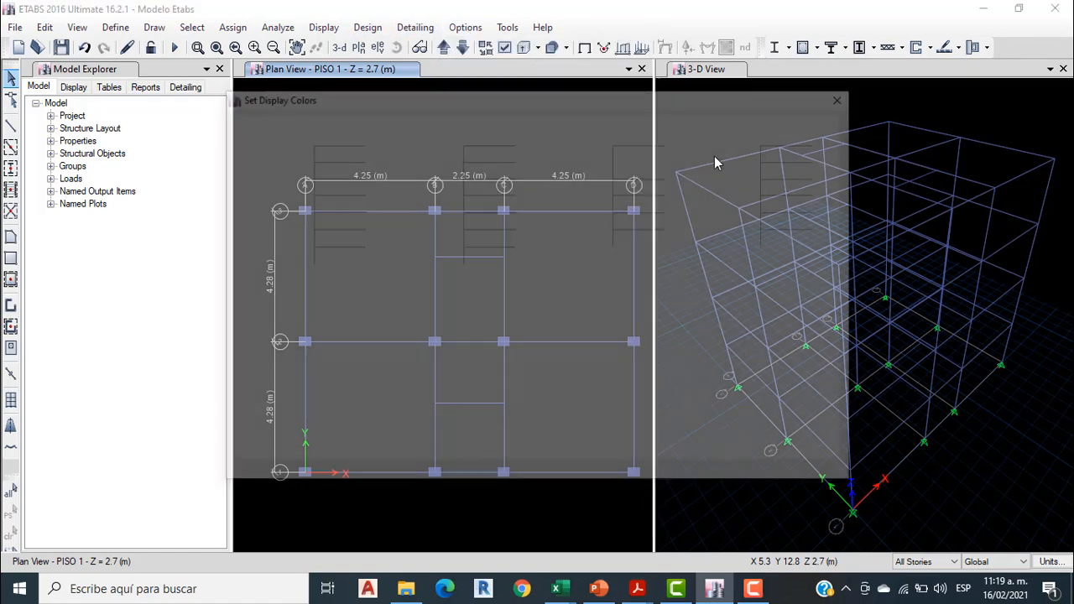
left_click(642, 203)
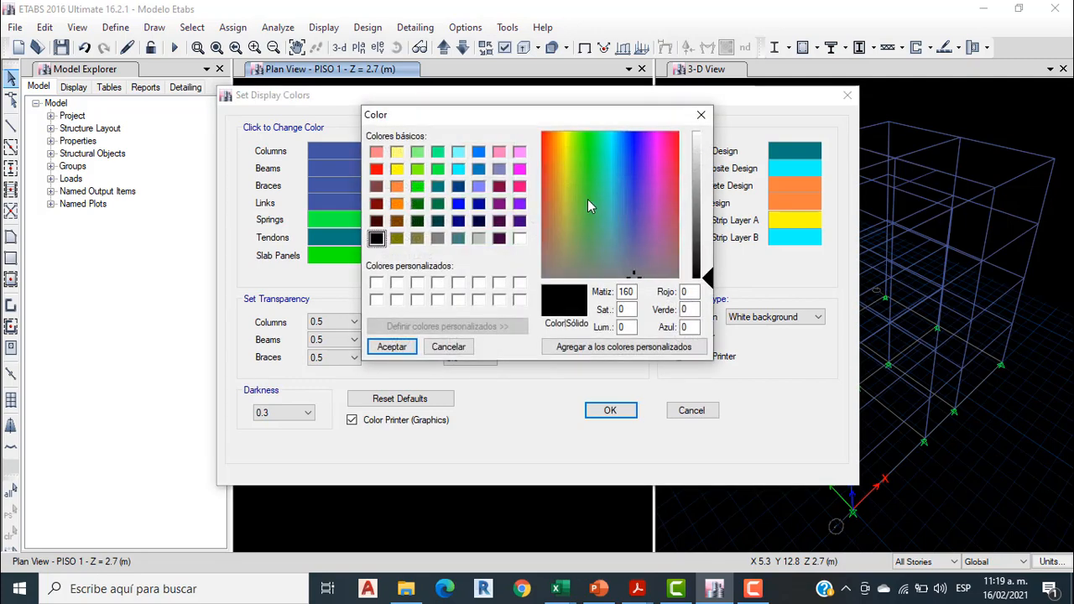
left_click(519, 238)
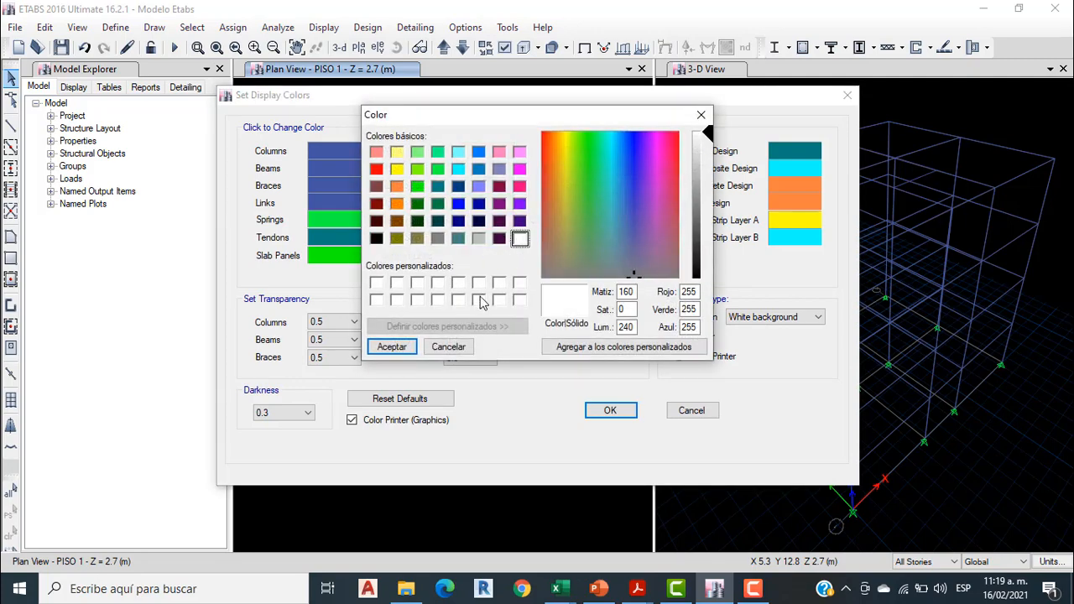
left_click(409, 349)
left_click(595, 409)
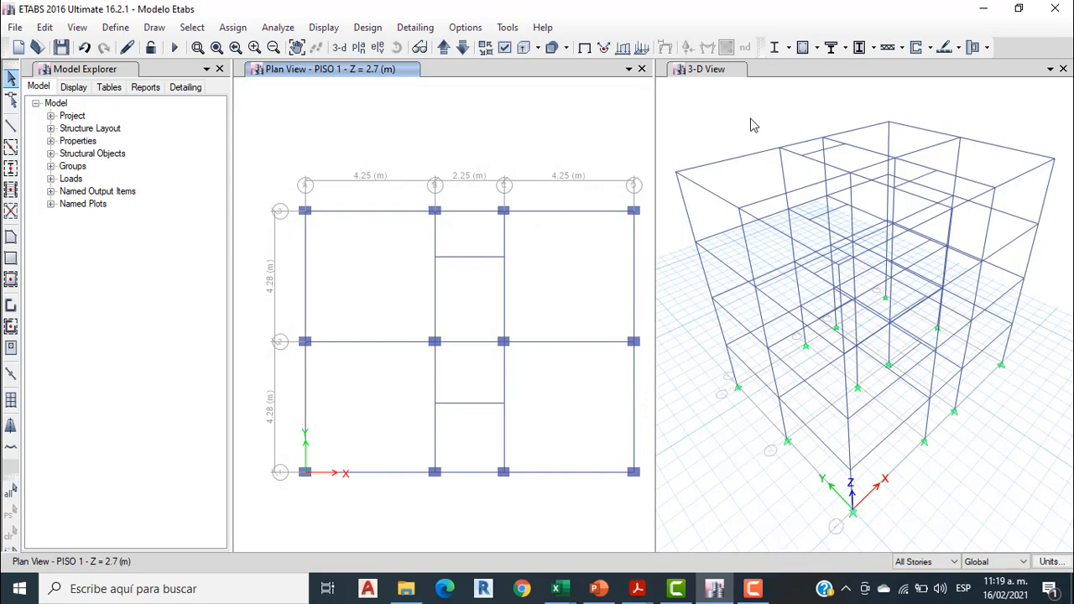
left_click(752, 125)
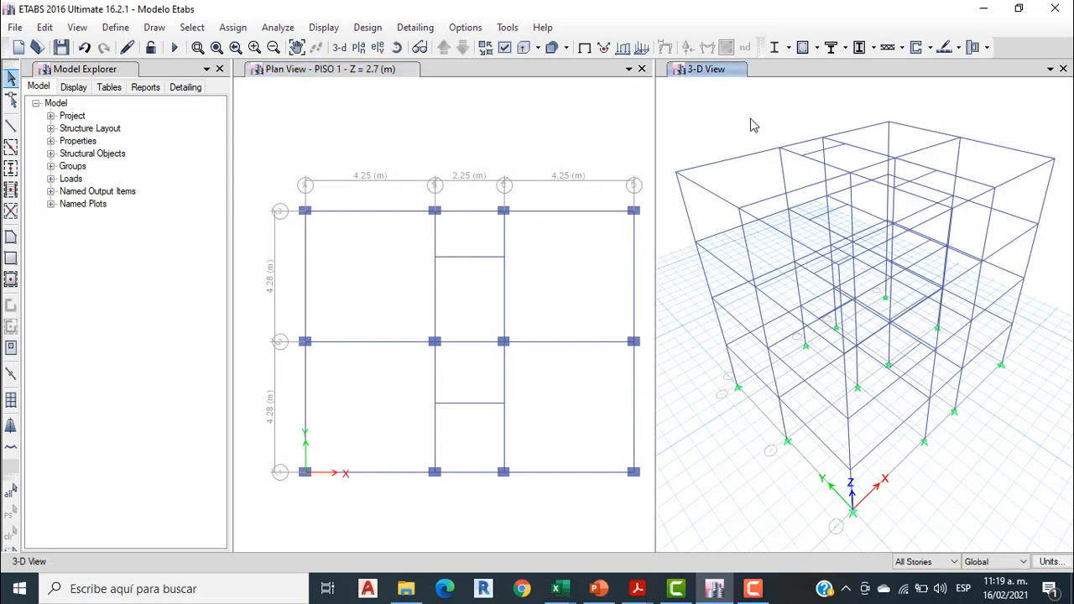
left_click(524, 48)
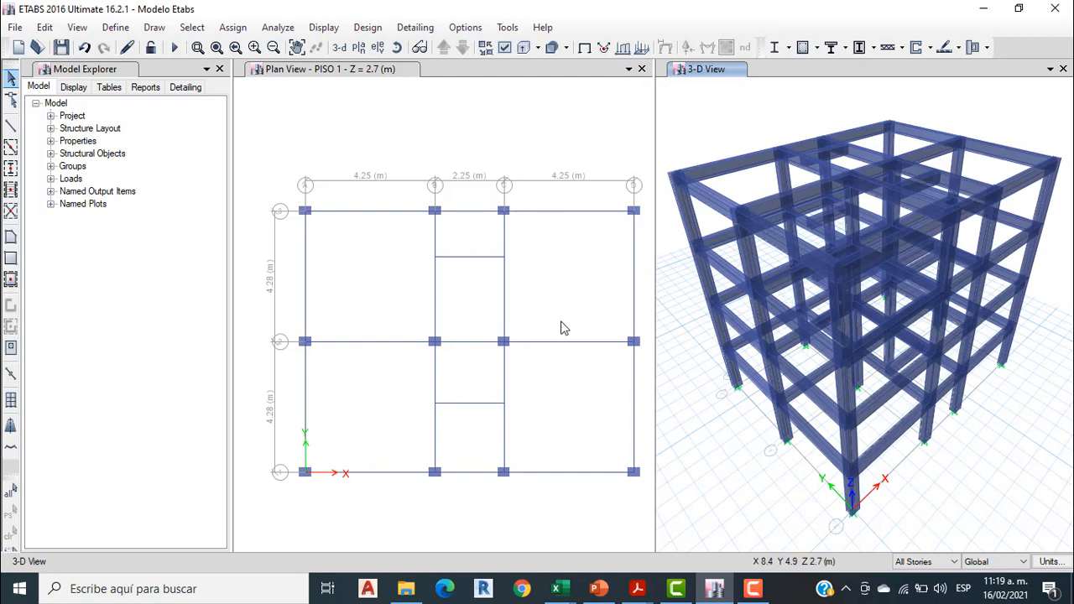
Add a new slab section property named LOSETA e=8CM.
left_click(116, 28)
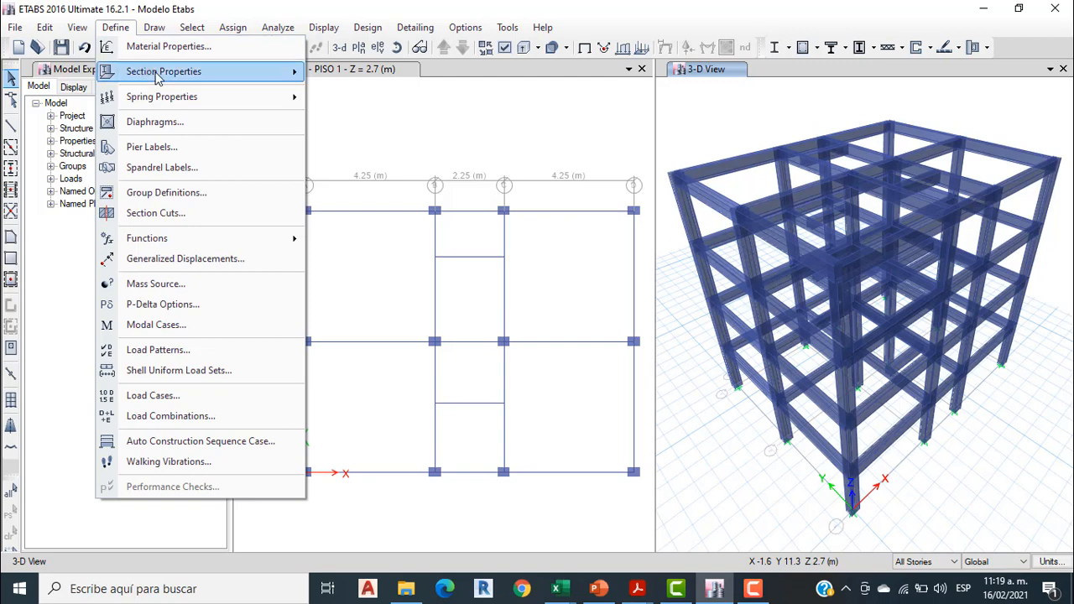
mouse_move(160, 74)
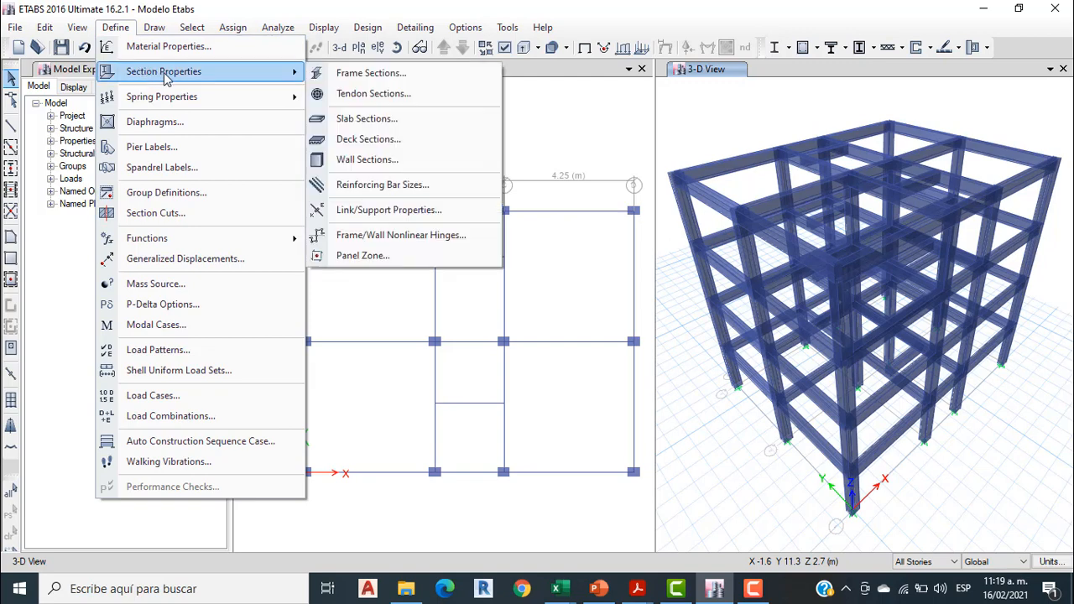
left_click(391, 120)
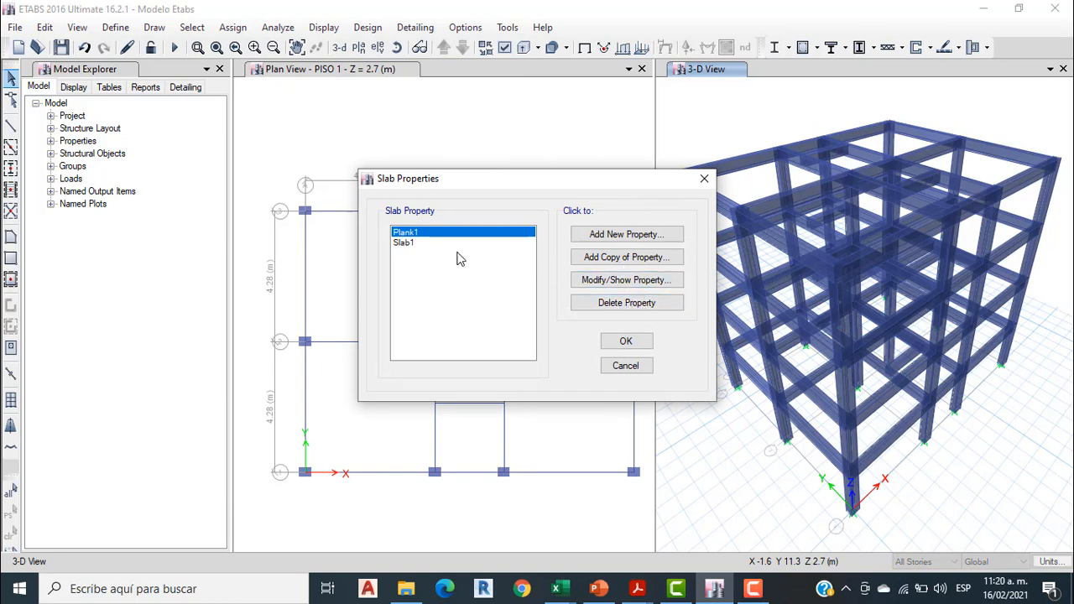
left_click(648, 234)
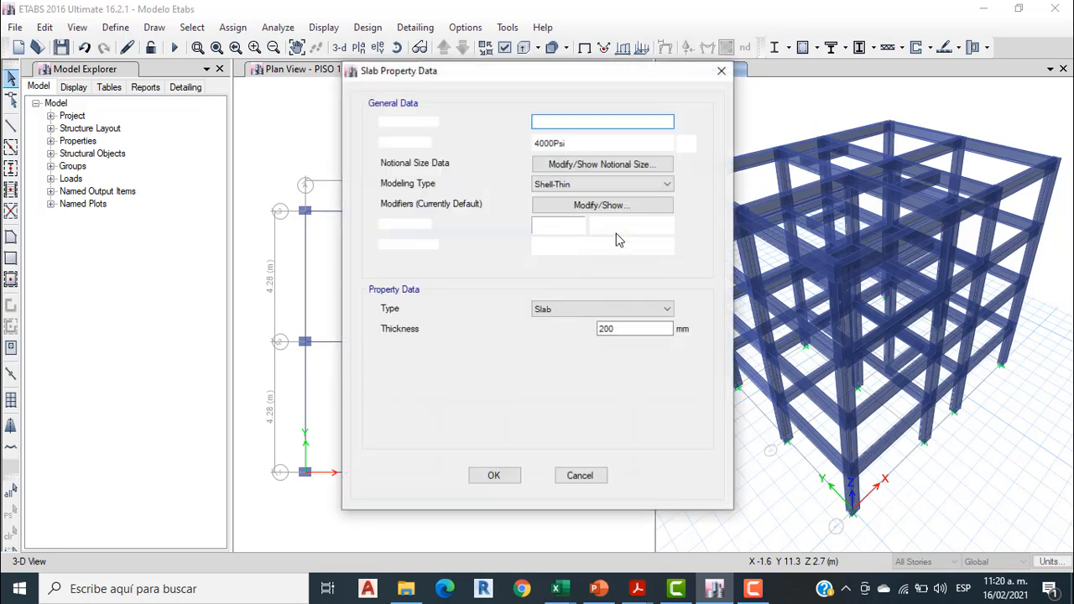
left_click_drag(630, 122, 518, 117)
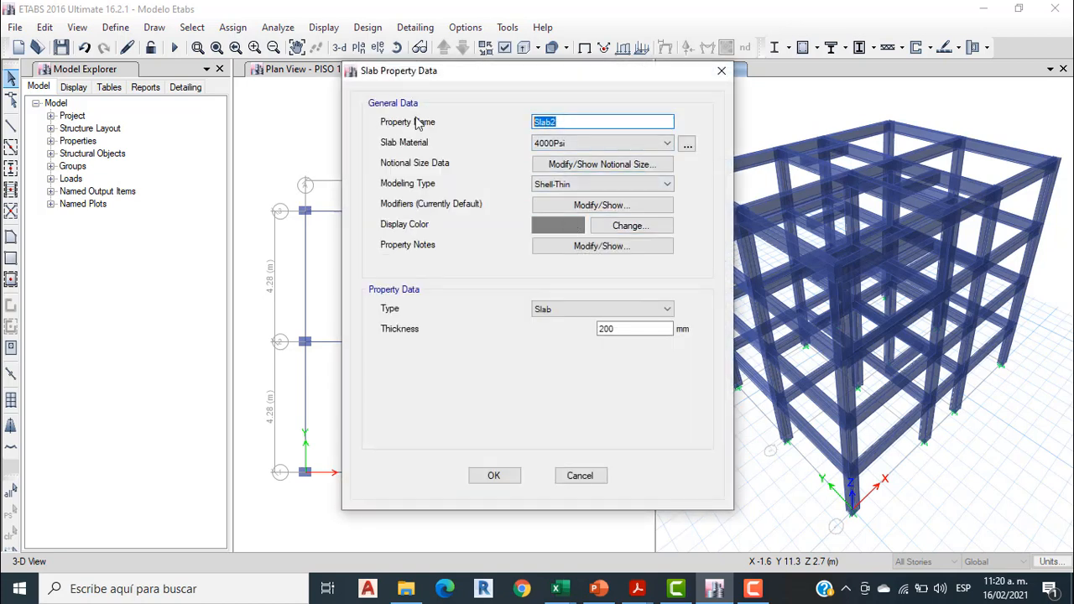
type("LOSETA e=8CM")
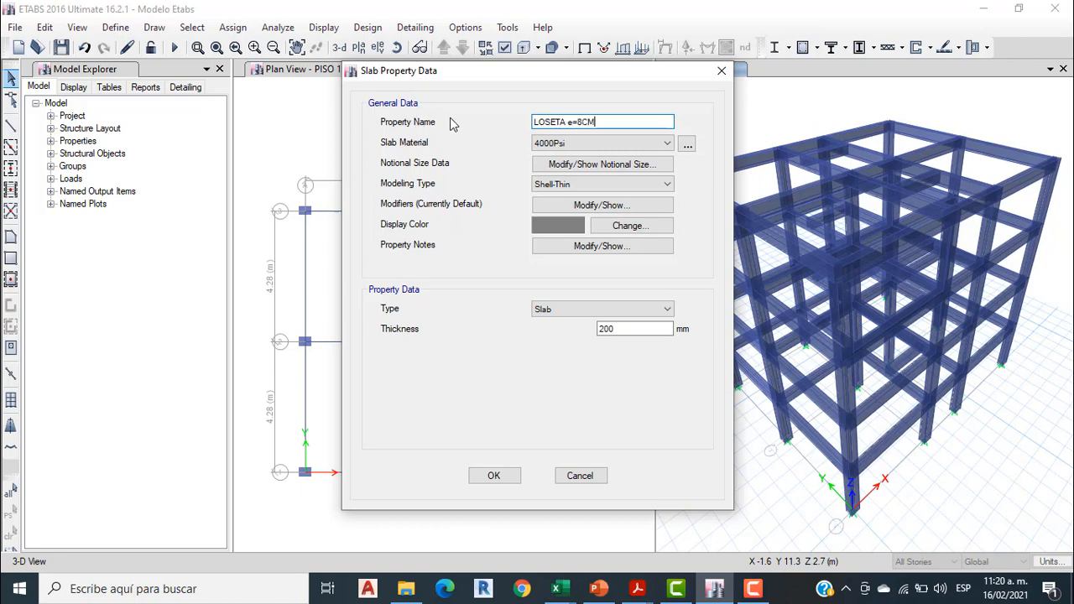
Give the slab property the CONCRETO 21 MPa material, Membrane modeling type and 80 mm thickness.
left_click(588, 143)
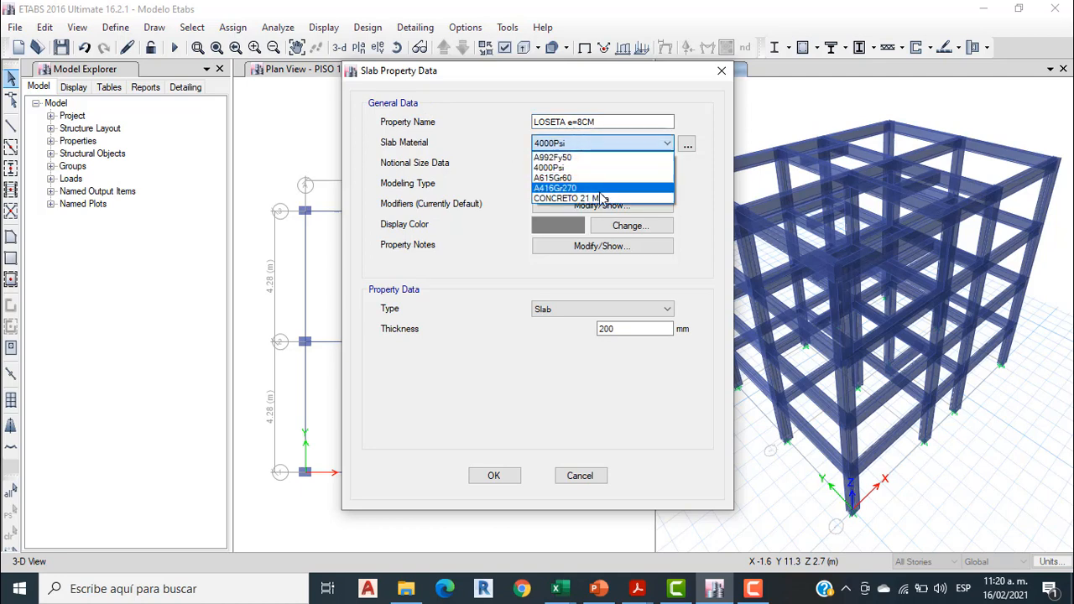
left_click(602, 198)
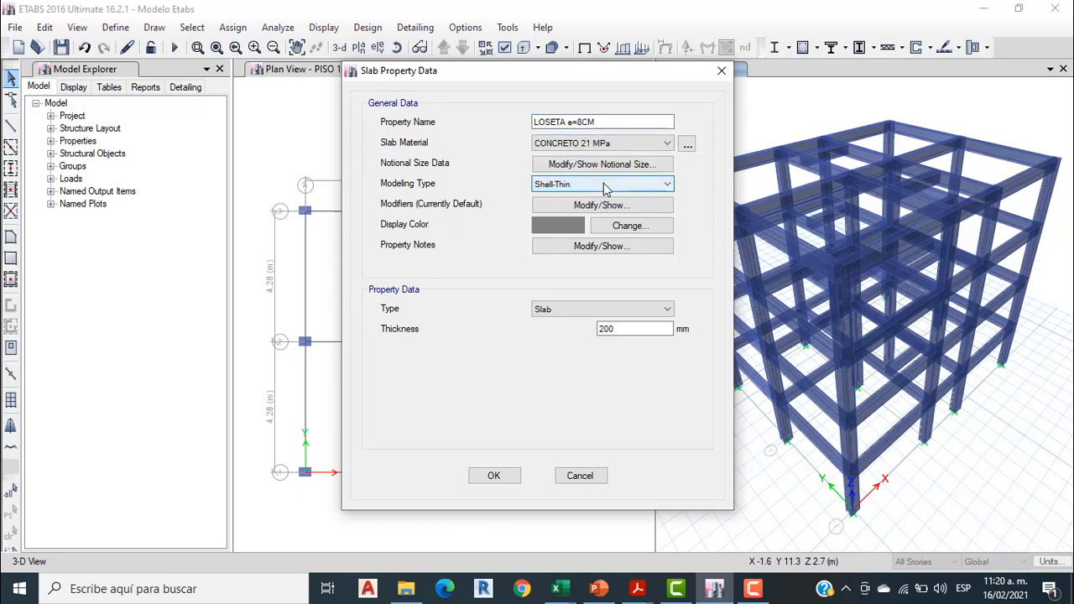
left_click(604, 186)
left_click(603, 219)
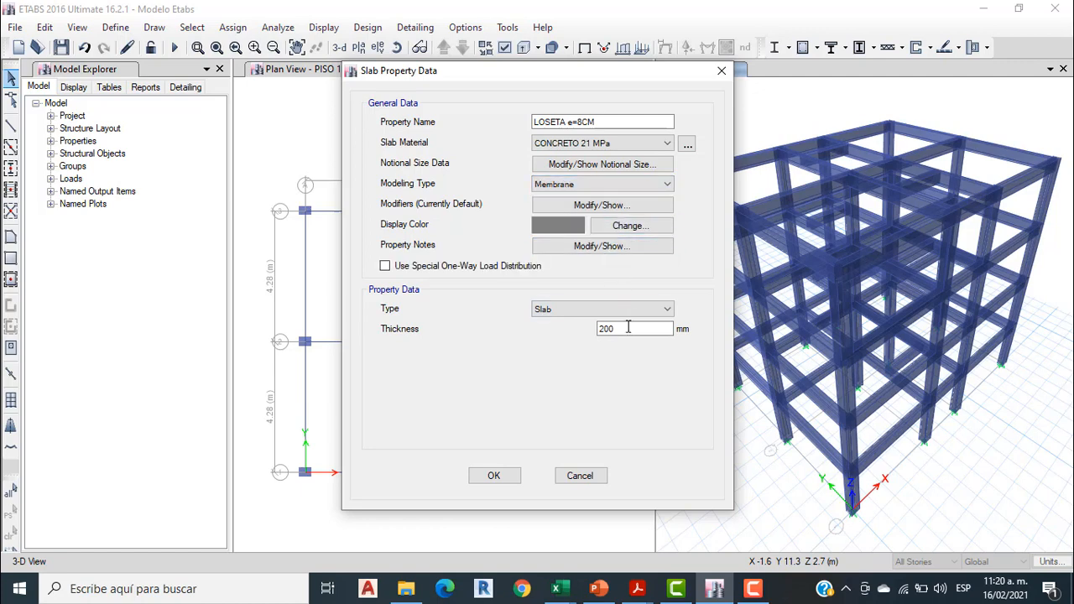
left_click_drag(635, 328, 574, 322)
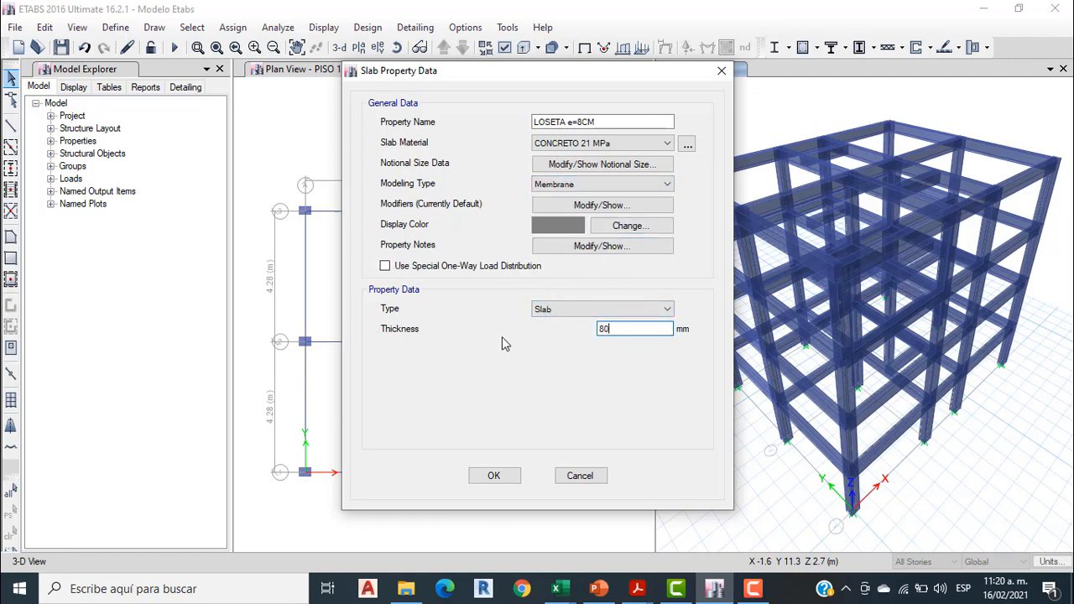
Save the new slab property and delete the Plank1 and Slab1 slab properties.
left_click(494, 475)
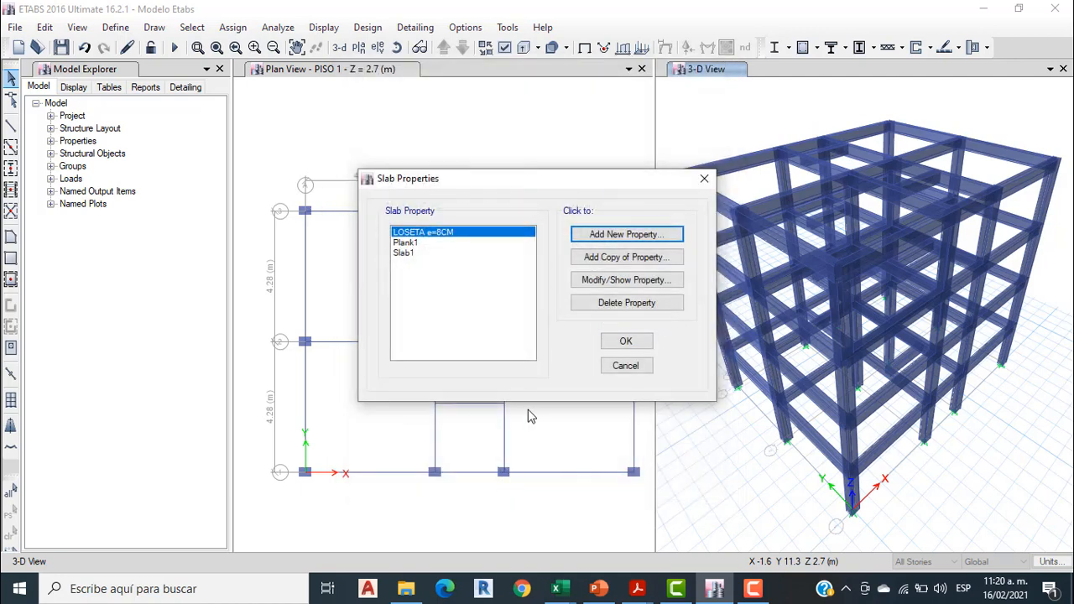
left_click(408, 243)
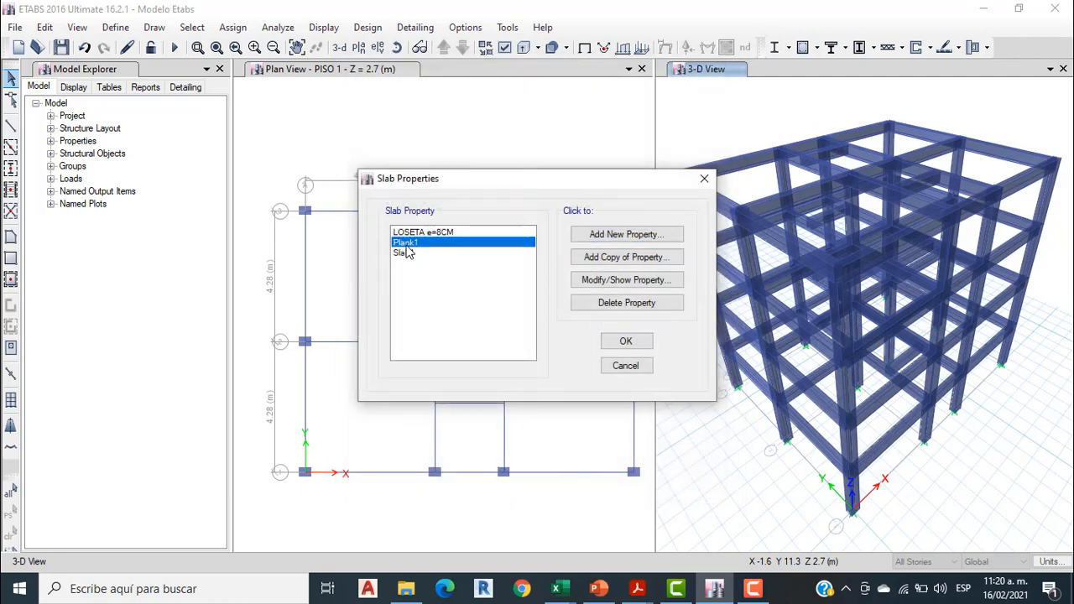
left_click(643, 303)
left_click(570, 346)
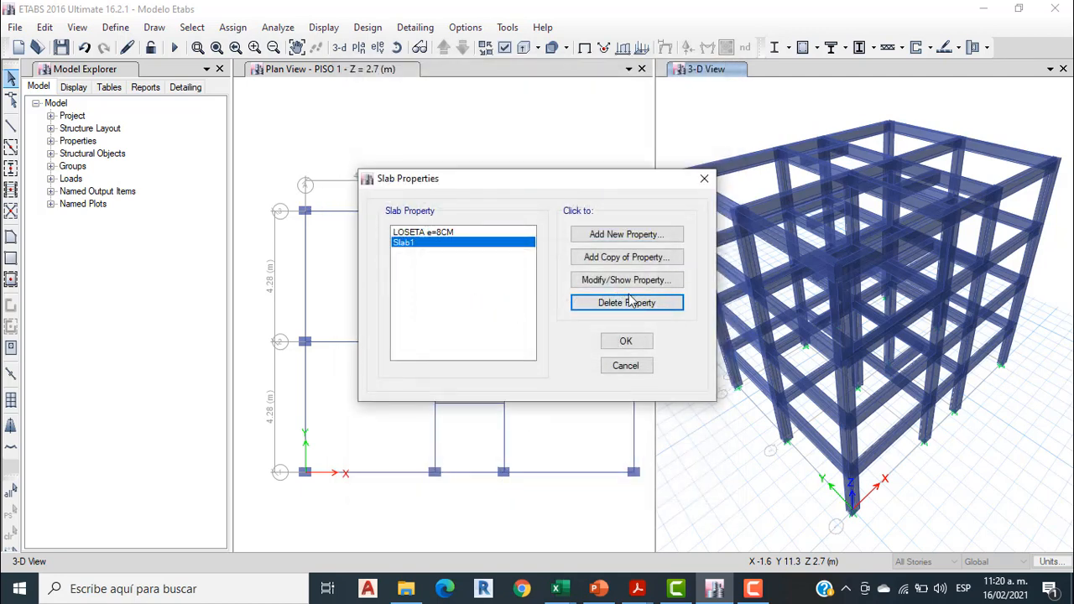
left_click(645, 307)
left_click(557, 346)
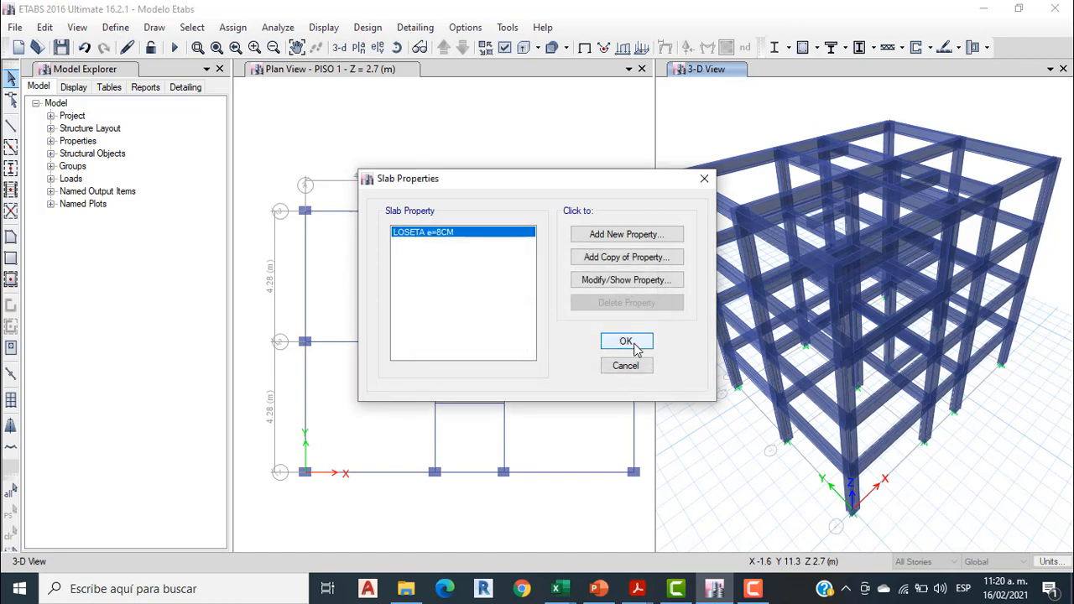
left_click(626, 342)
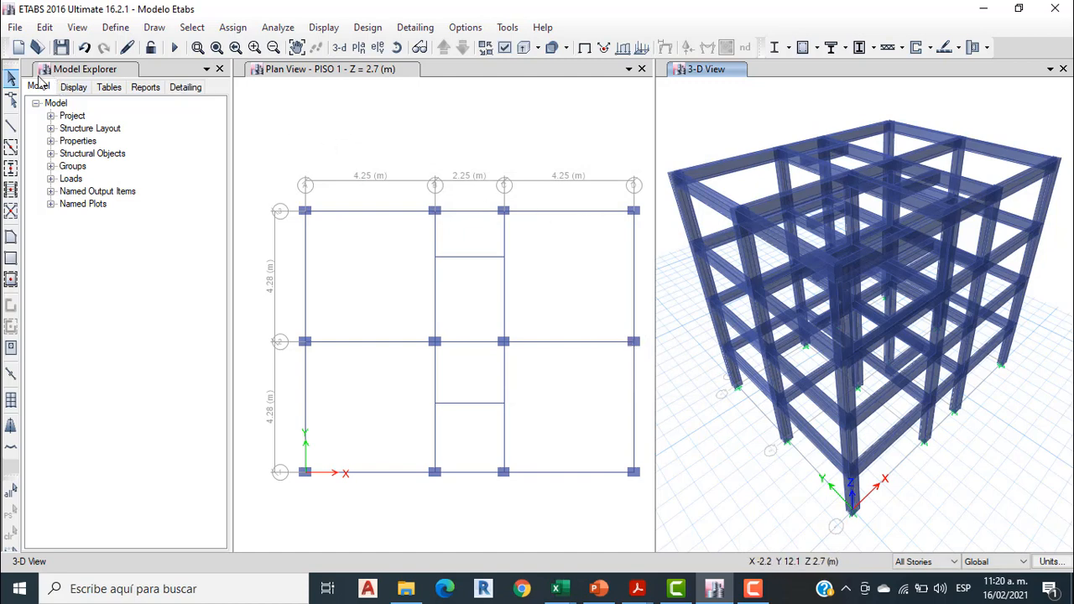
Fill the bays between grids A-B and C-D with four pinned VGT 10X45 secondary beams each, parallel to Y, on all stories.
left_click(12, 191)
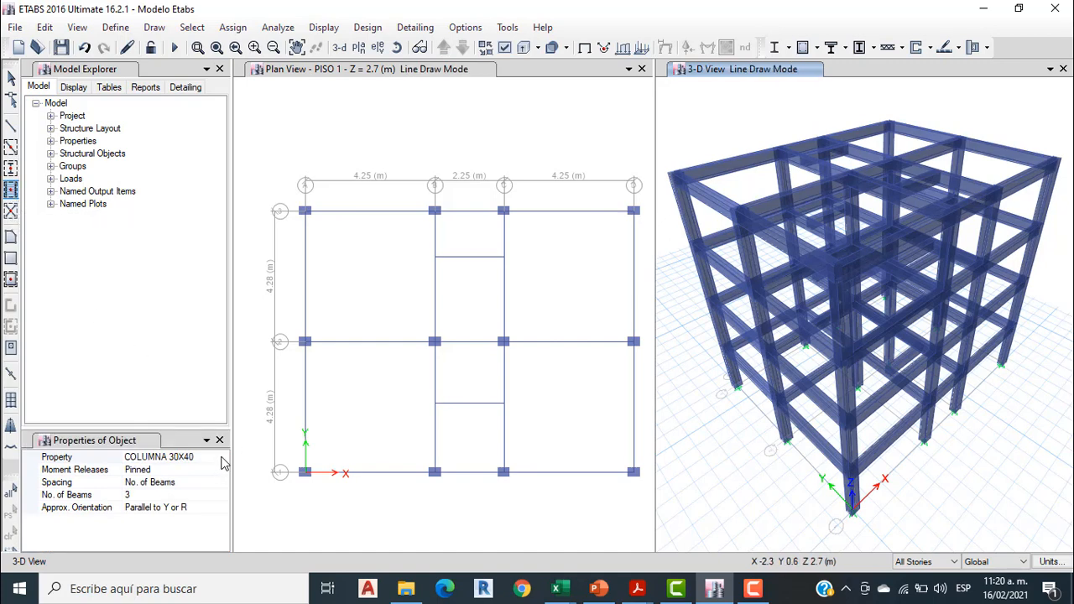
left_click(223, 460)
left_click(222, 460)
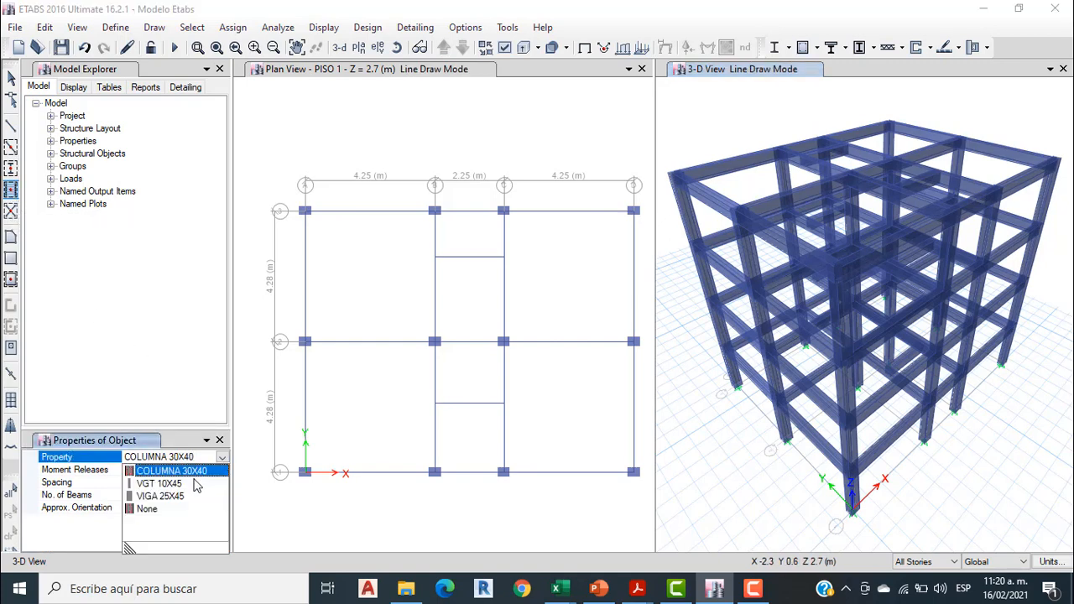
left_click(194, 486)
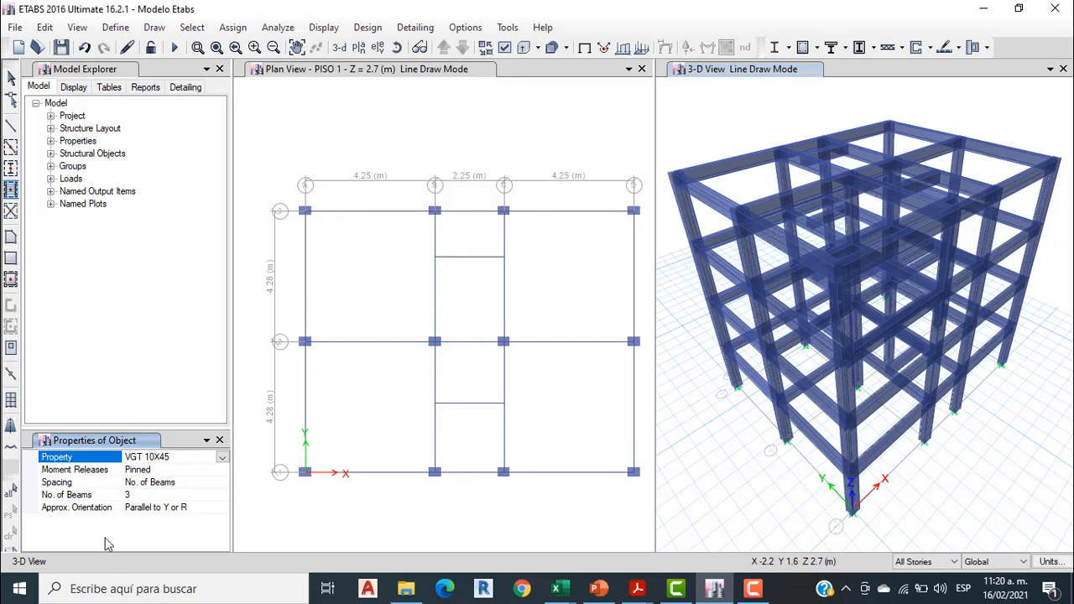
left_click(142, 496)
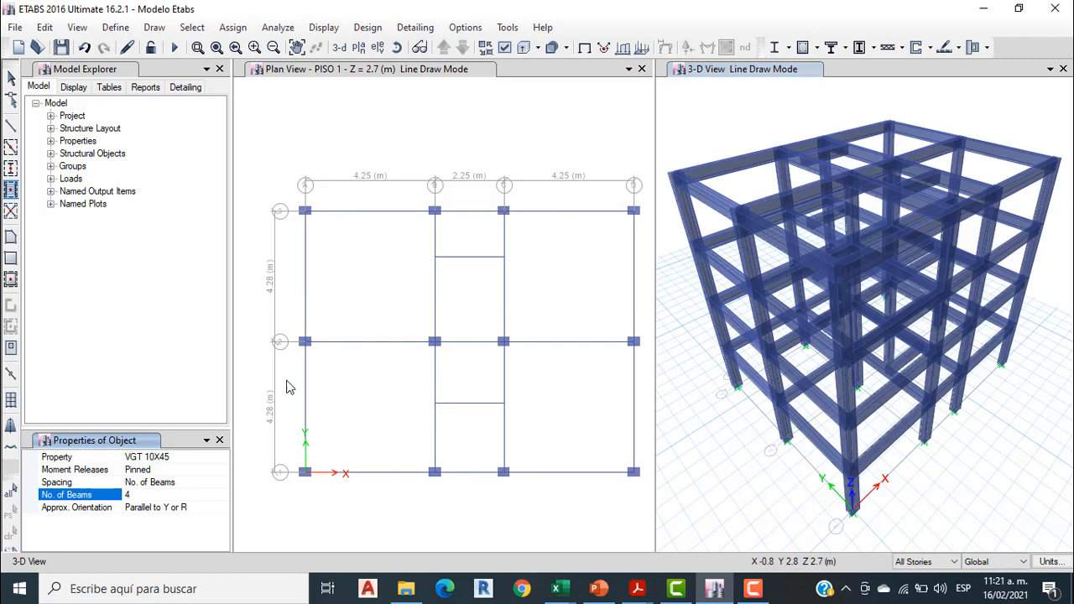
left_click(153, 459)
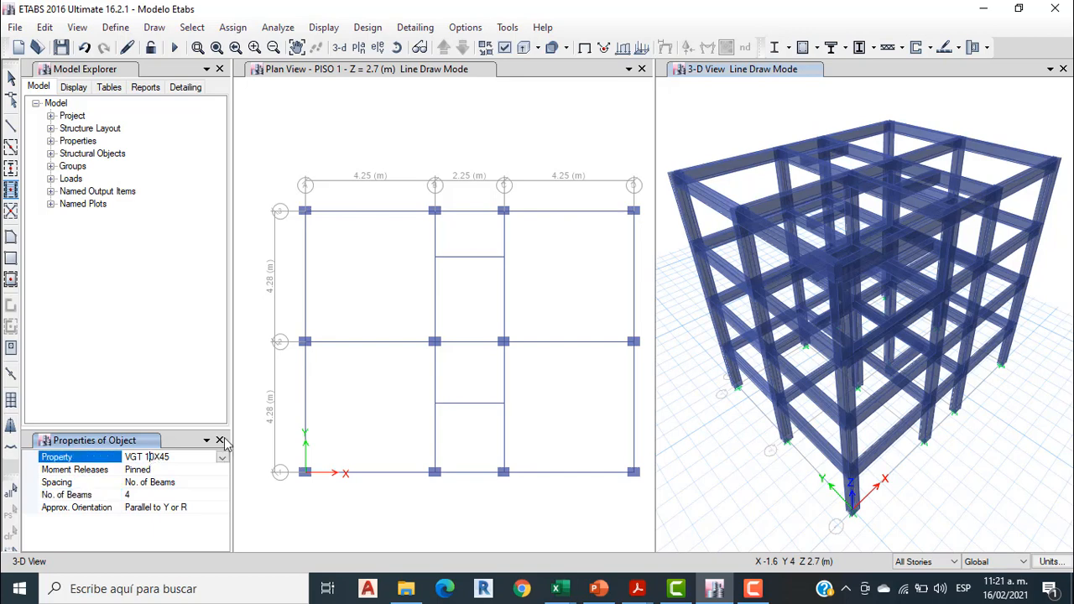
left_click(356, 286)
left_click(356, 287)
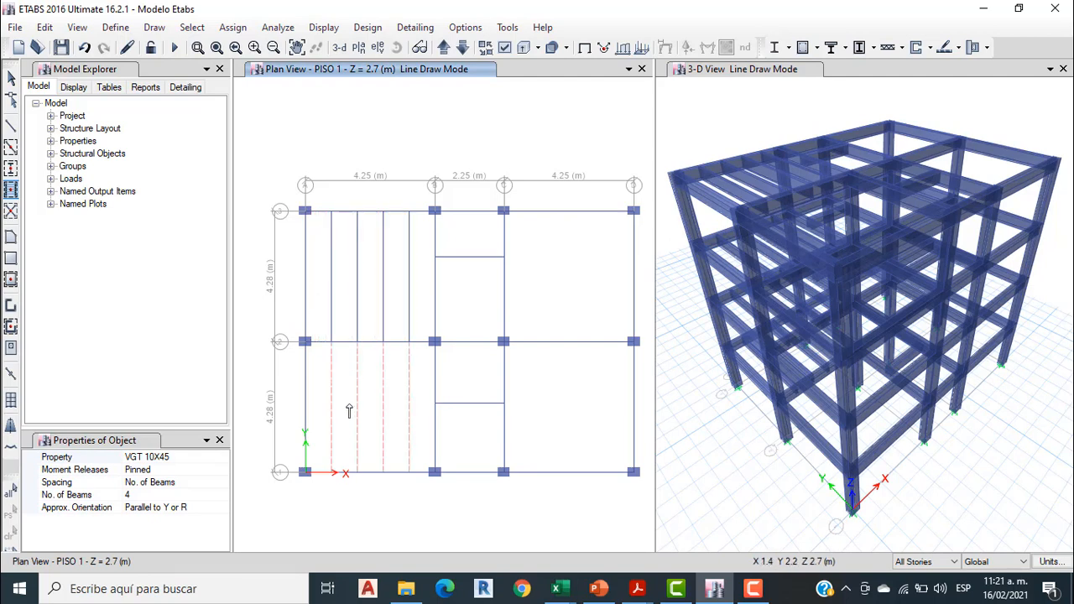
left_click(576, 260)
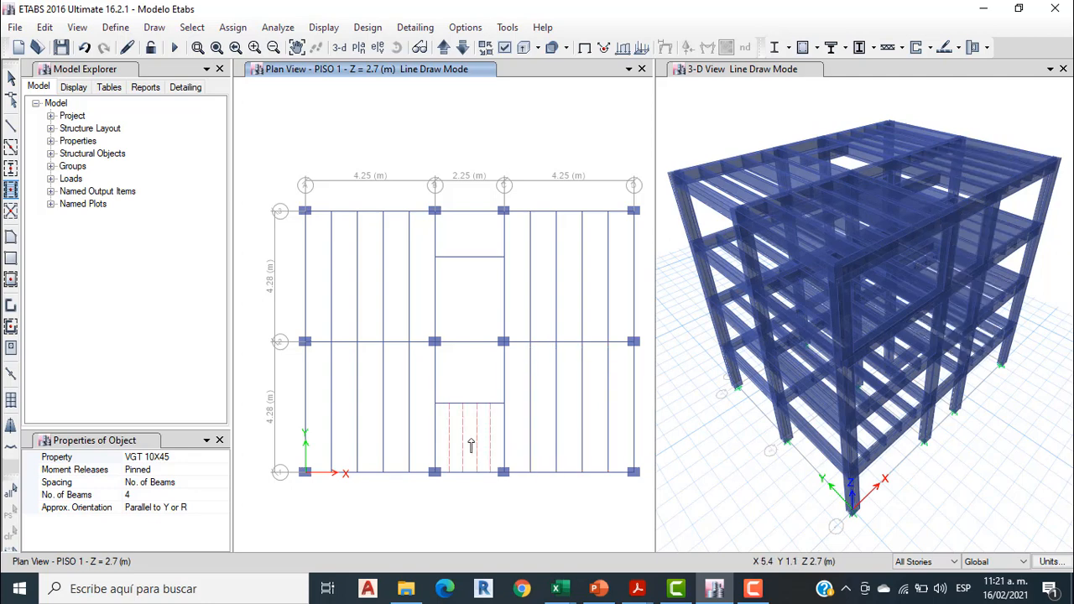
Add two VGT 10X45 secondary beams to each of the two central panels between grids B and C, leaving the two voids empty.
left_click(130, 495)
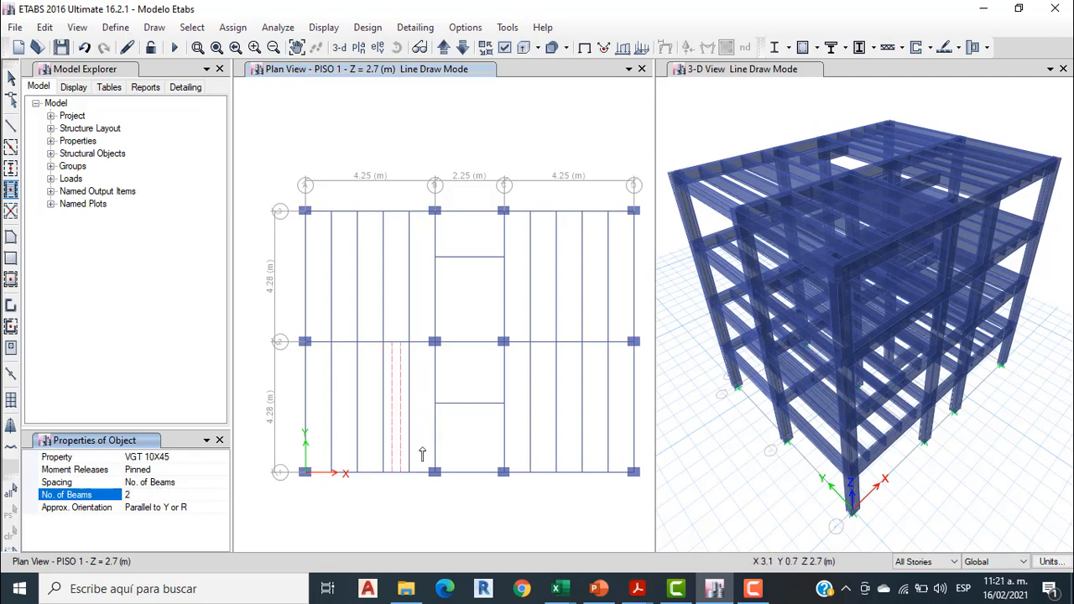
left_click(469, 437)
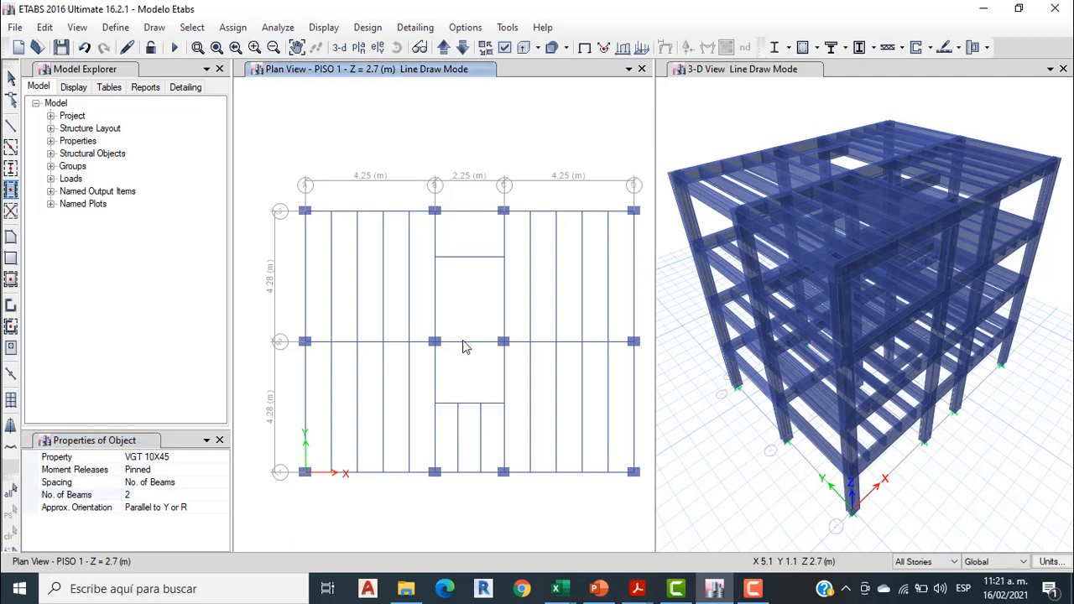
left_click(467, 294)
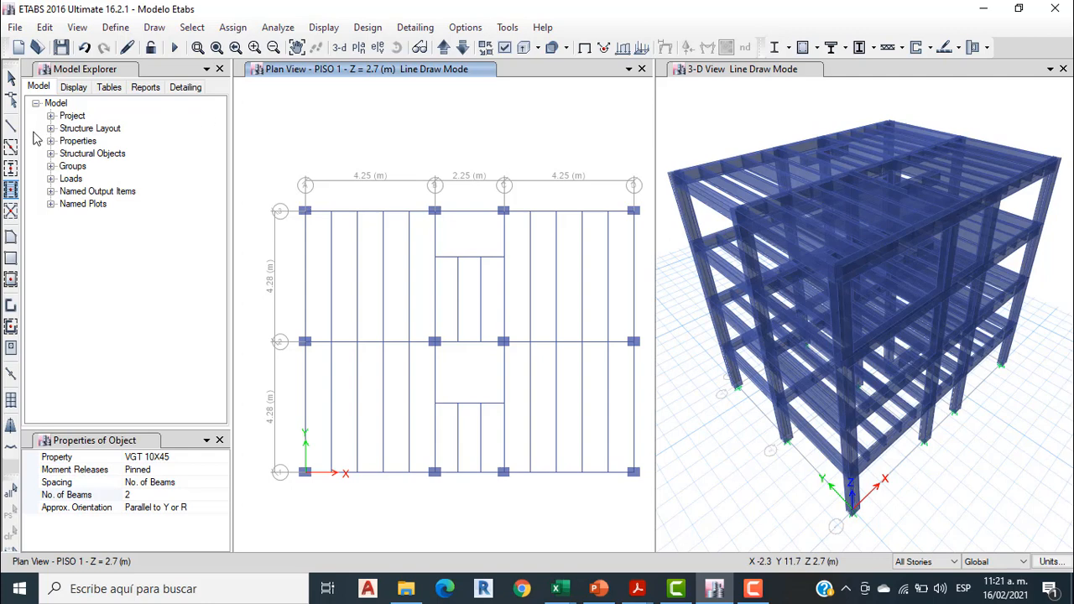
Draw rectangular LOSETA e=8CM slabs on PISO 1 only, over both bays between grids A and B, with drawing limited to One Story.
left_click(10, 258)
left_click(223, 458)
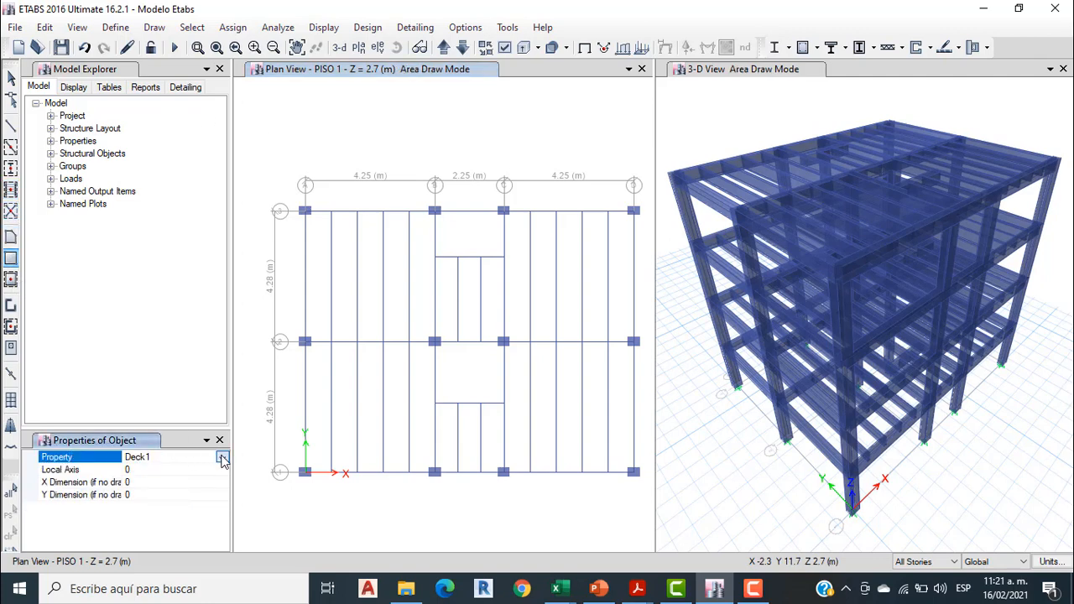
left_click(223, 458)
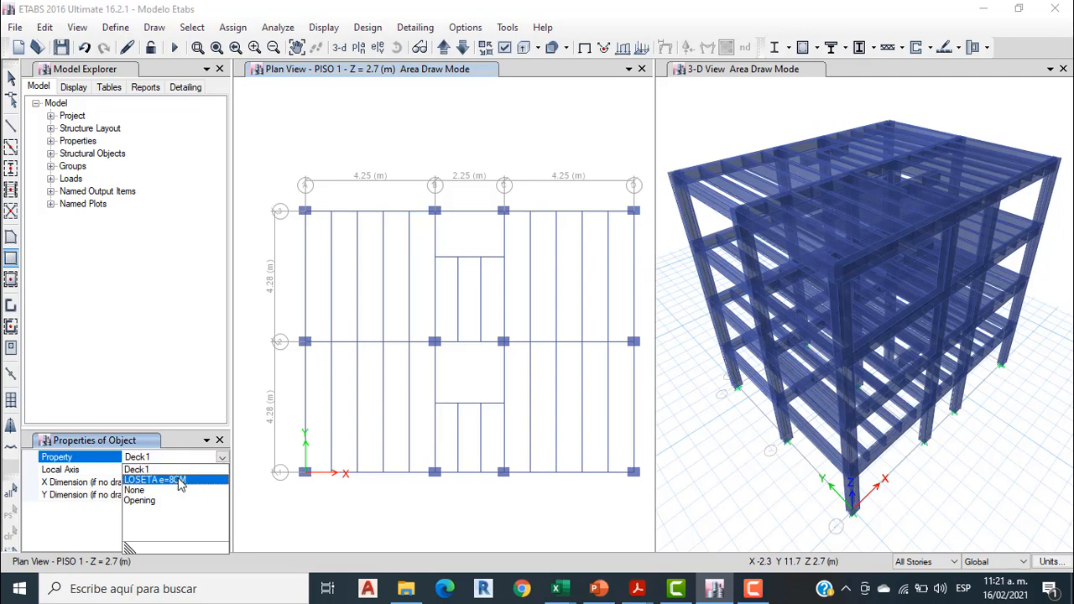
left_click(180, 480)
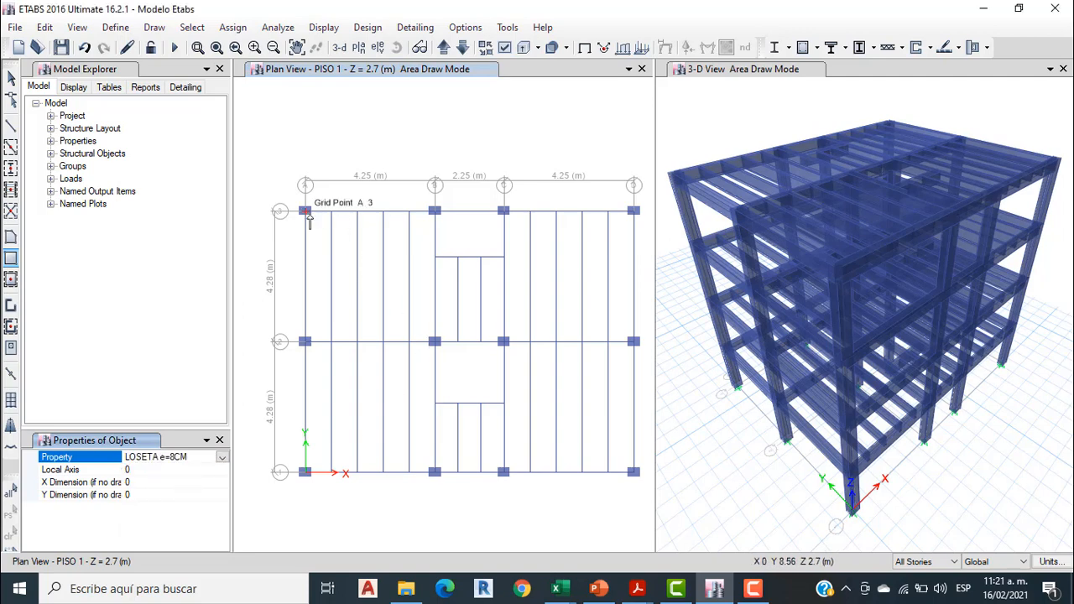
left_click(914, 561)
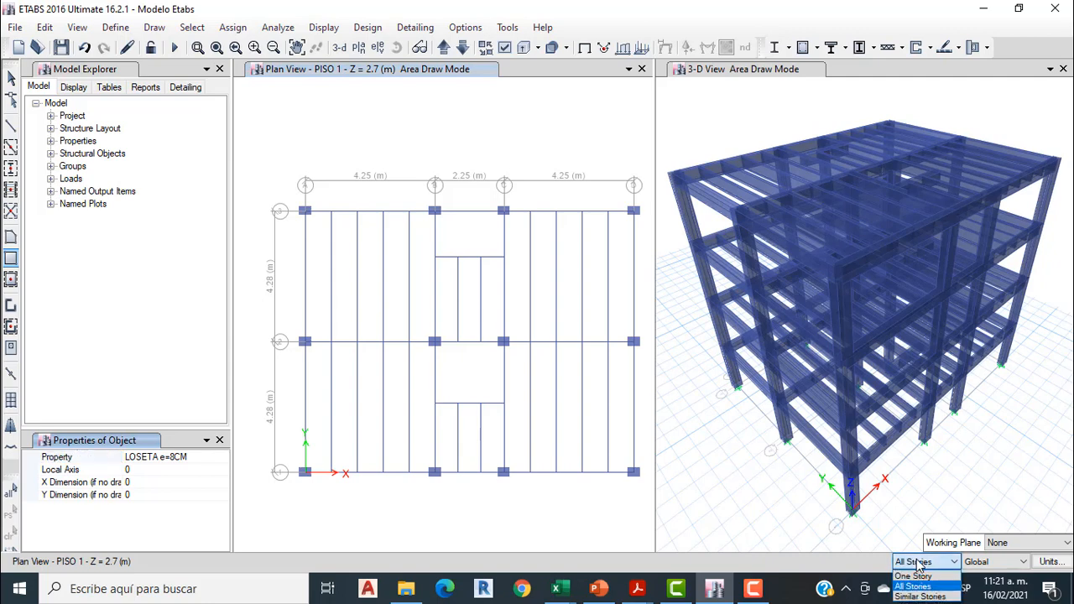
left_click(921, 579)
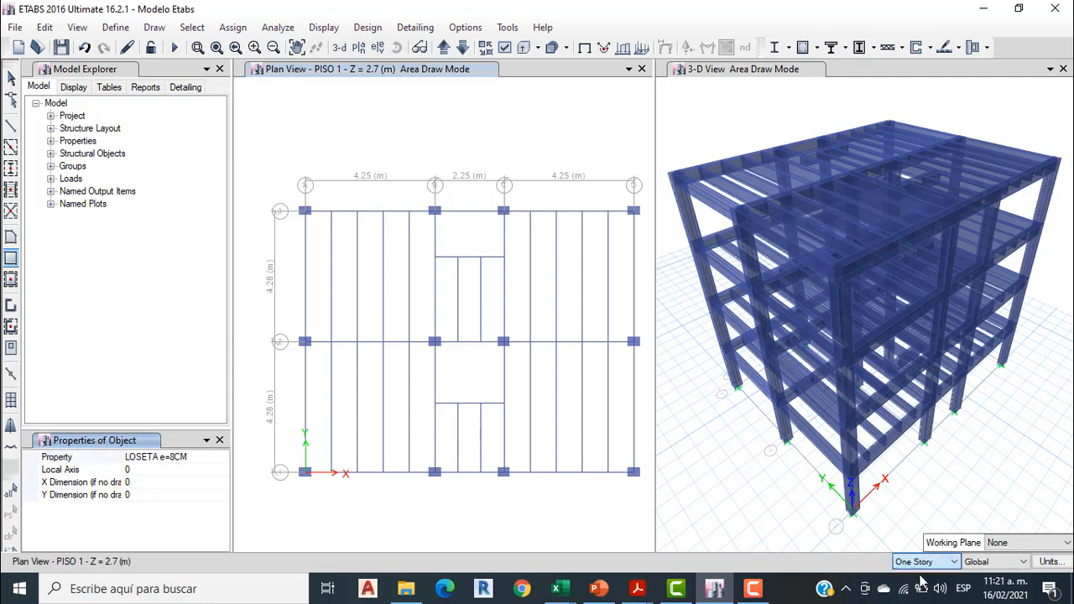
left_click(305, 212)
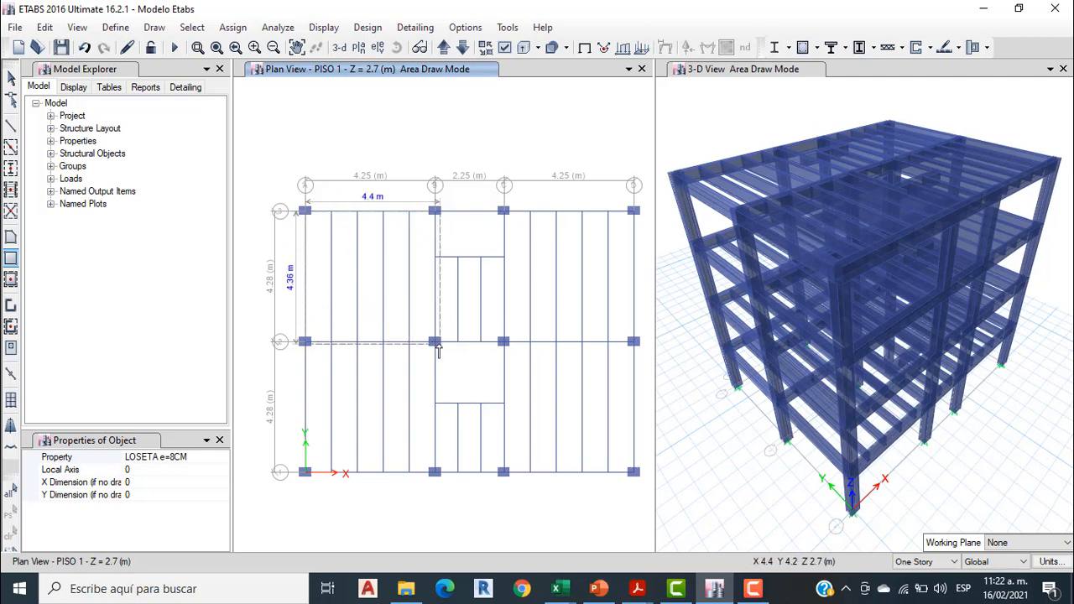
left_click(434, 342)
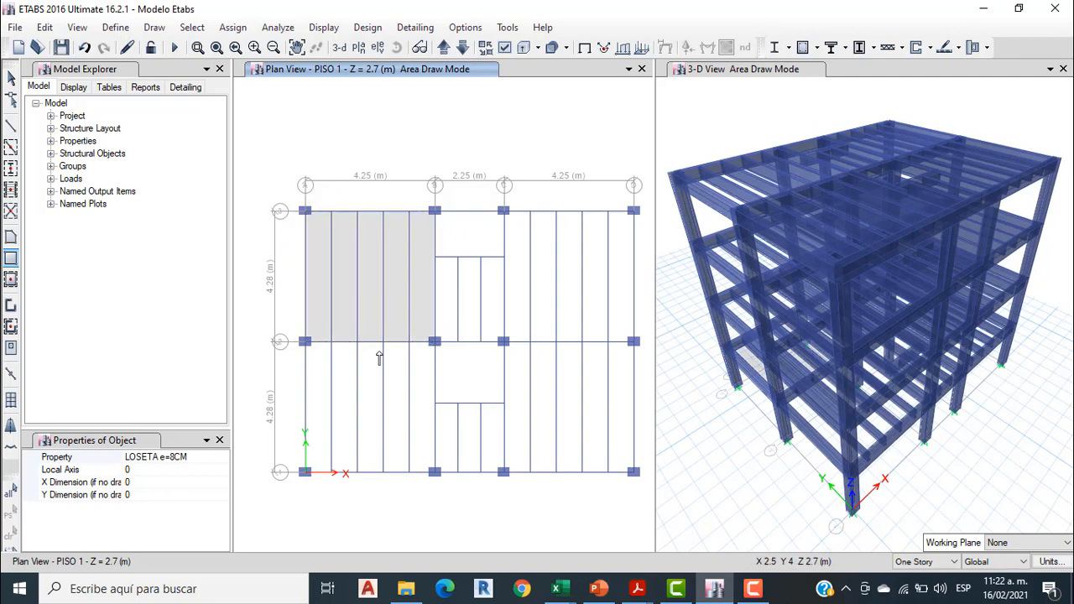
left_click(305, 342)
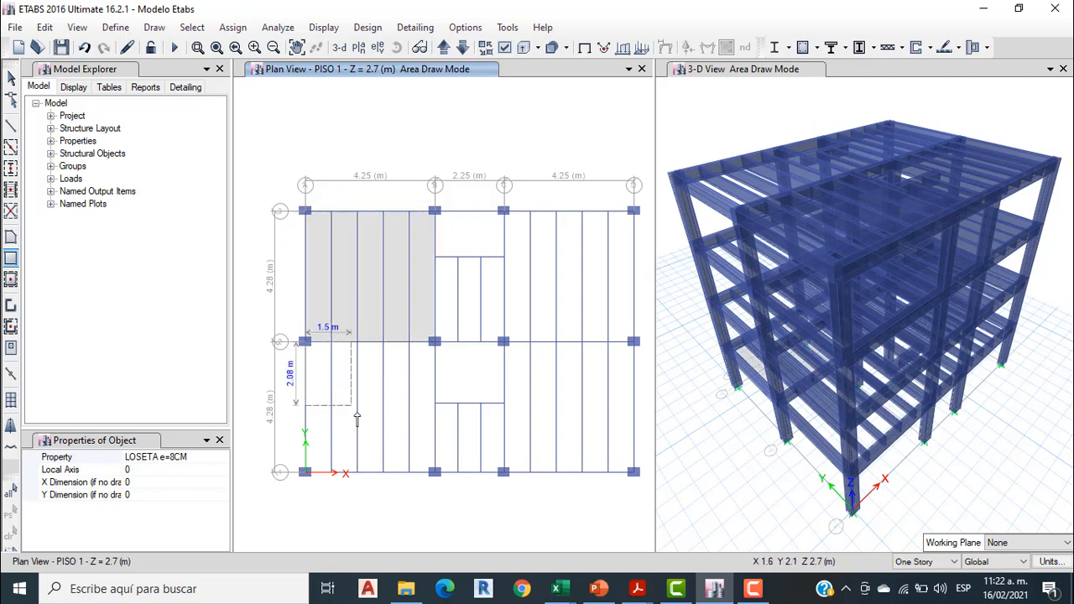
left_click(434, 472)
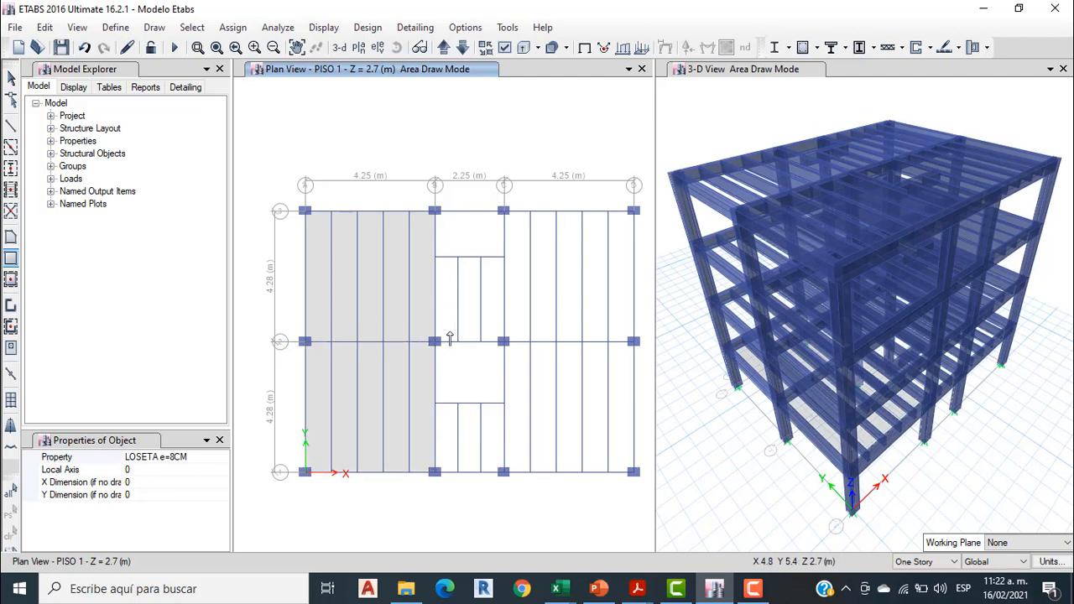
Draw LOSETA e=8CM slabs on PISO 1 over the two joisted central panels between grids B and C.
left_click(435, 257)
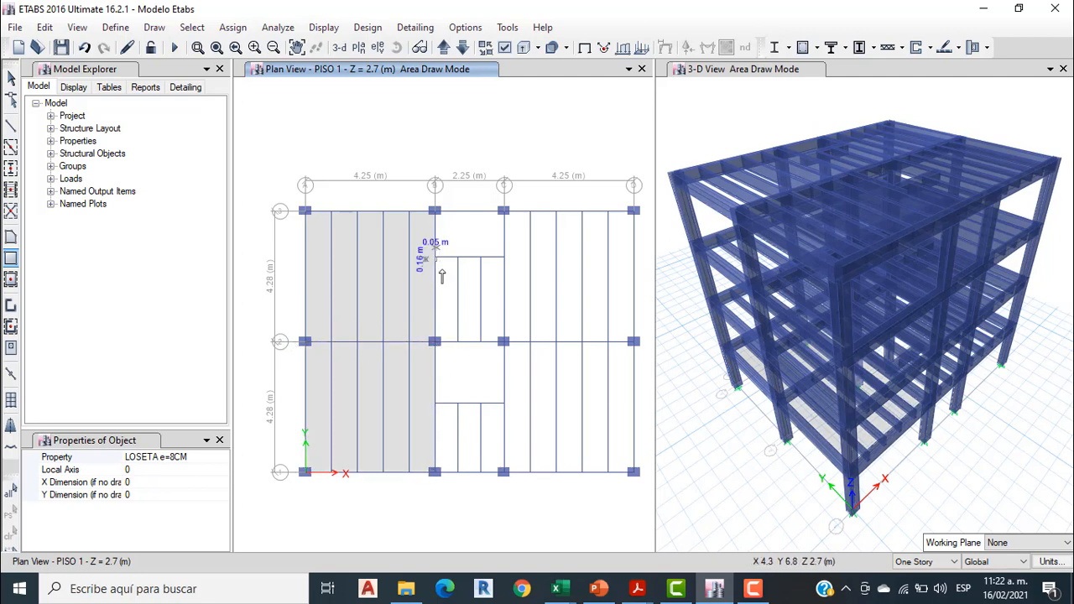
left_click(502, 341)
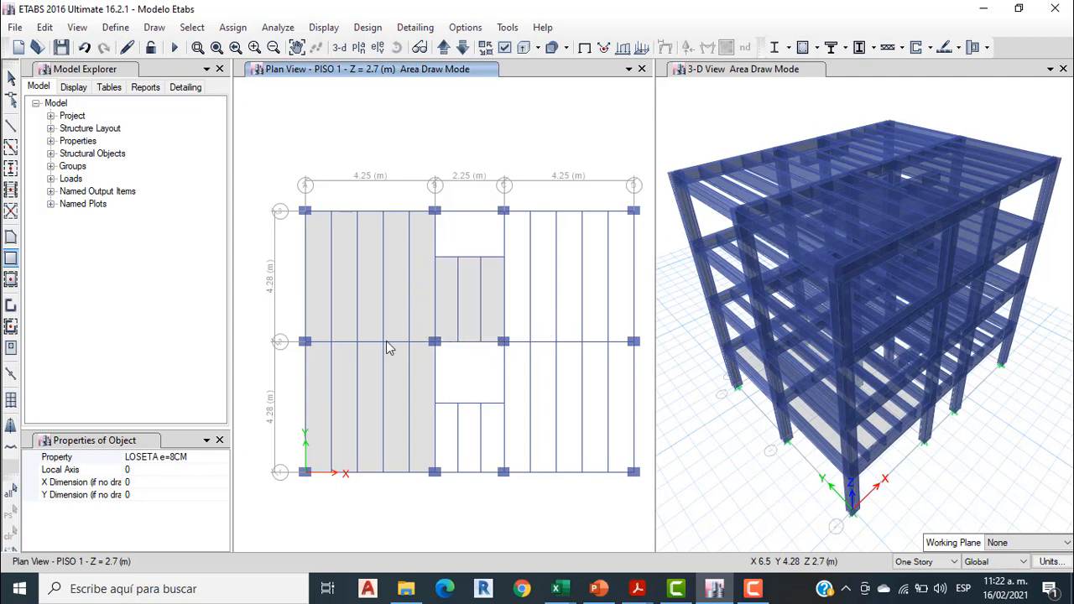
left_click(435, 403)
left_click(503, 472)
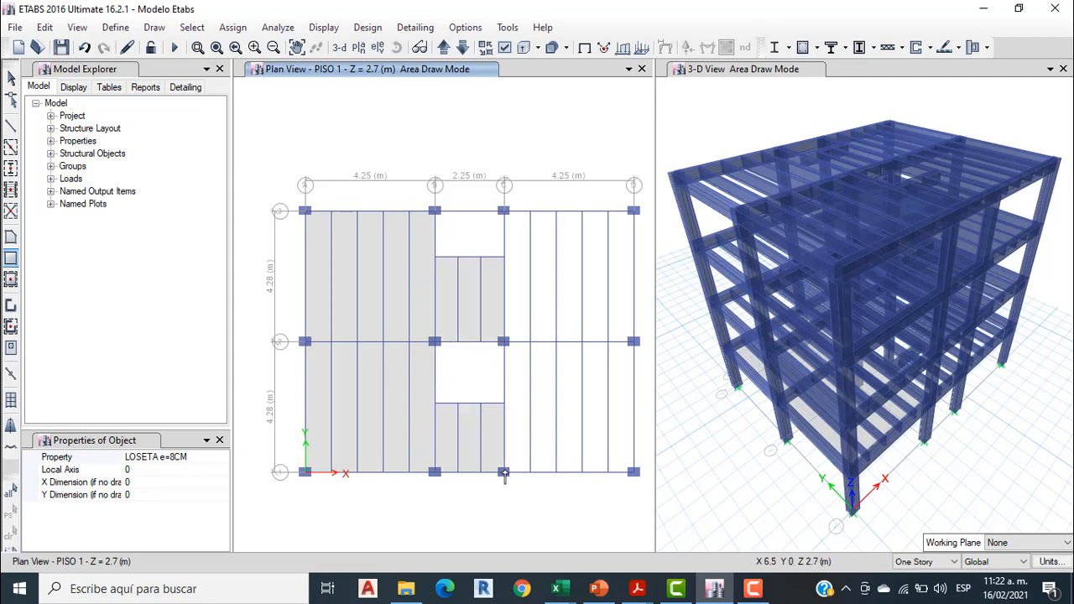
Draw LOSETA e=8CM slabs on PISO 1 over both bays between grids C and D.
left_click(504, 210)
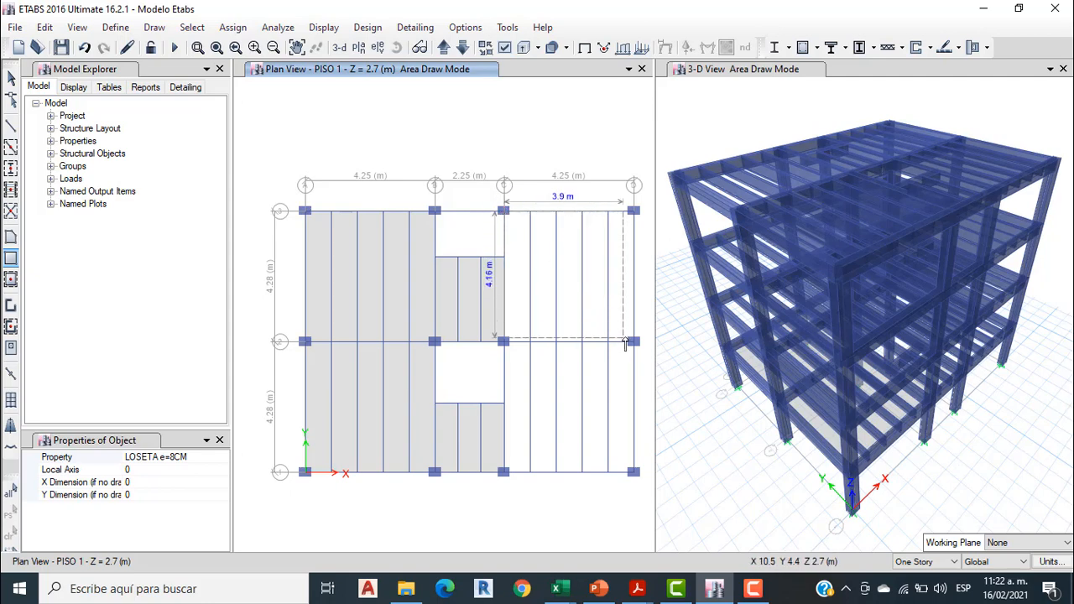
left_click(633, 341)
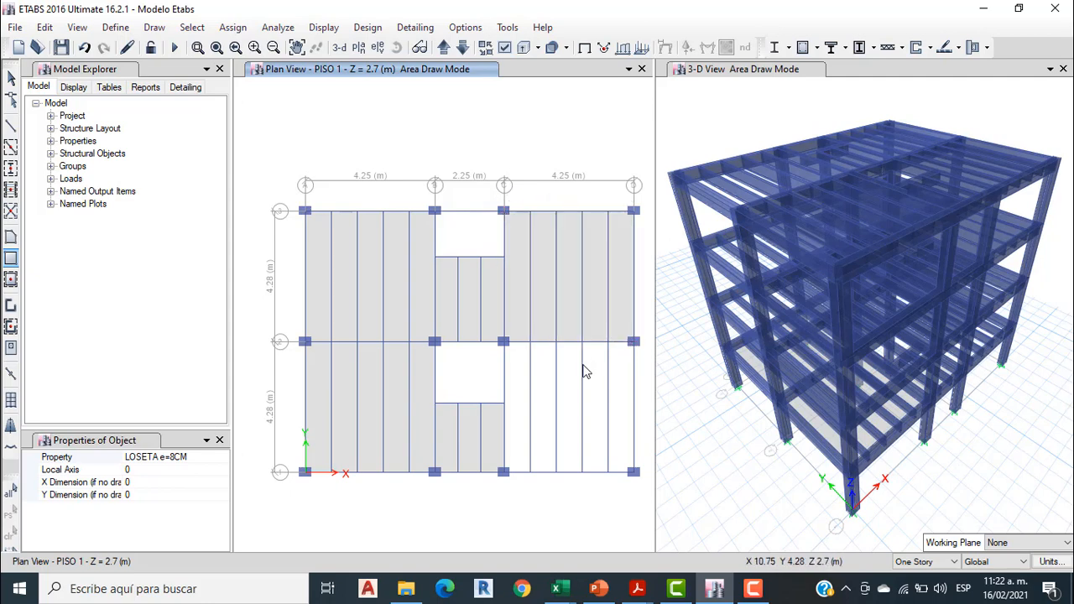
left_click(504, 343)
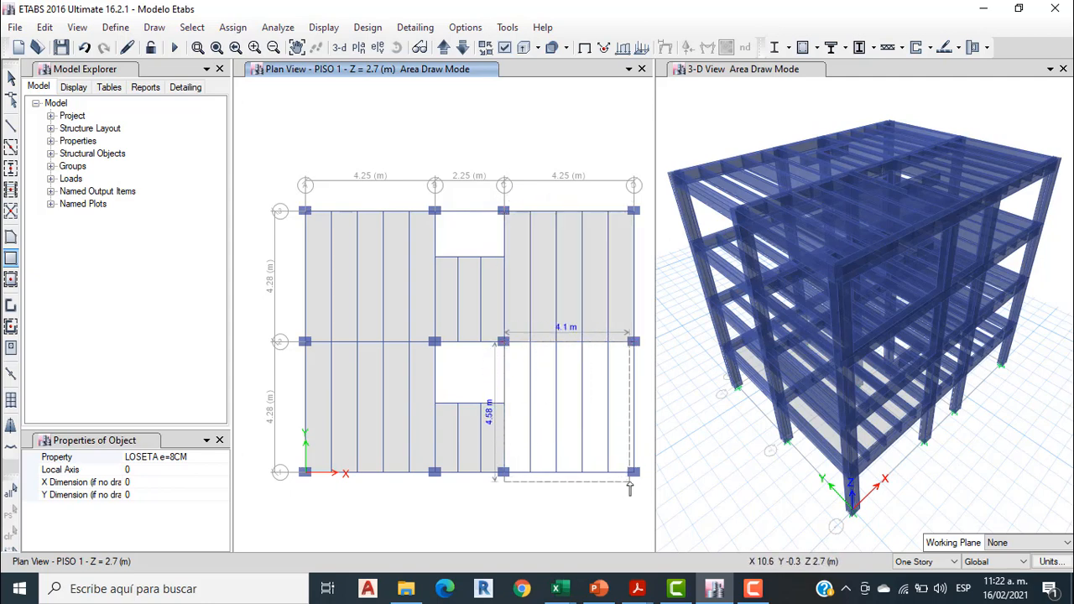
left_click(634, 472)
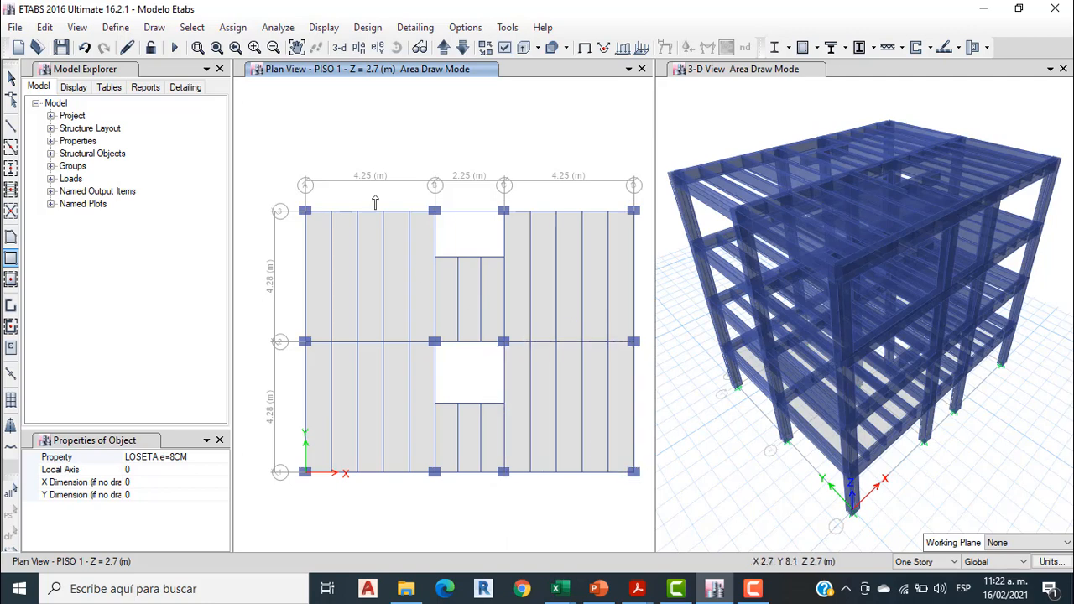
Go up to PISO 2, apply drawing to Similar Stories, and draw LOSETA e=8CM slabs over both bays between grids A and B.
left_click(443, 49)
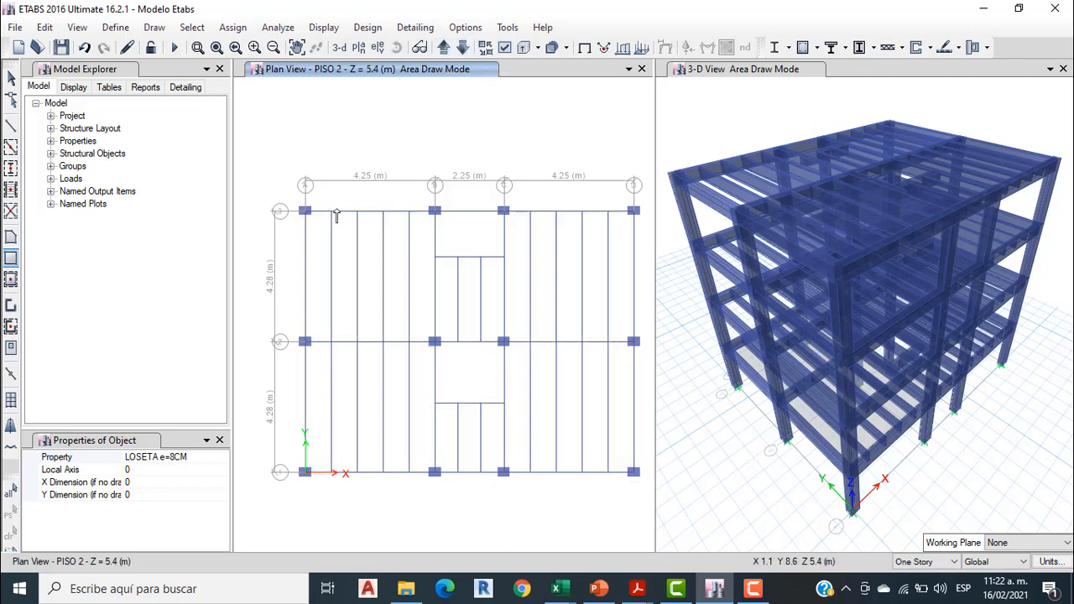
left_click(950, 563)
left_click(919, 584)
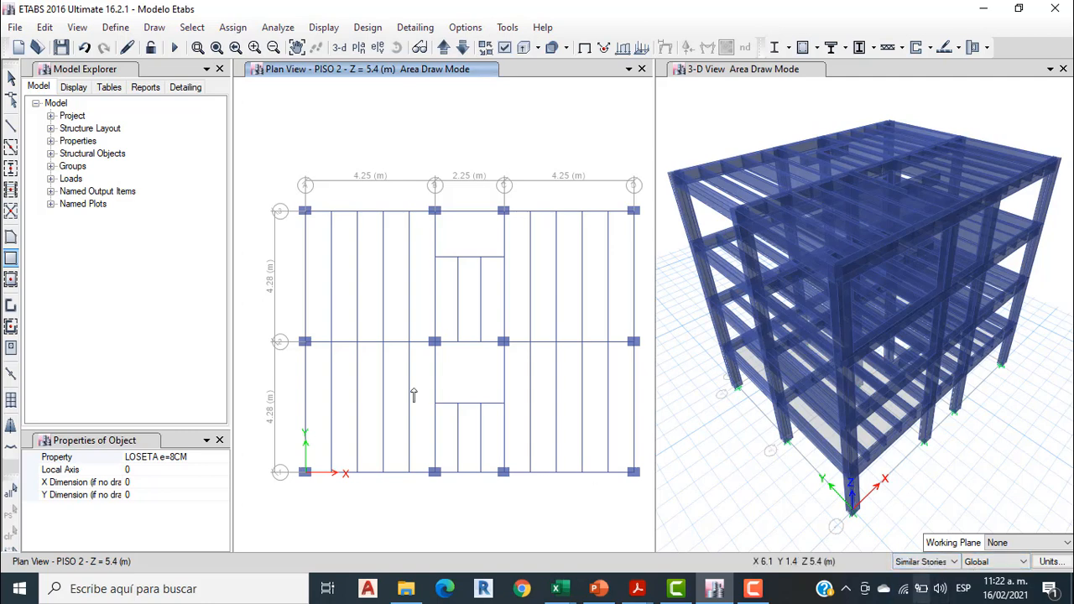
left_click_drag(306, 211, 435, 342)
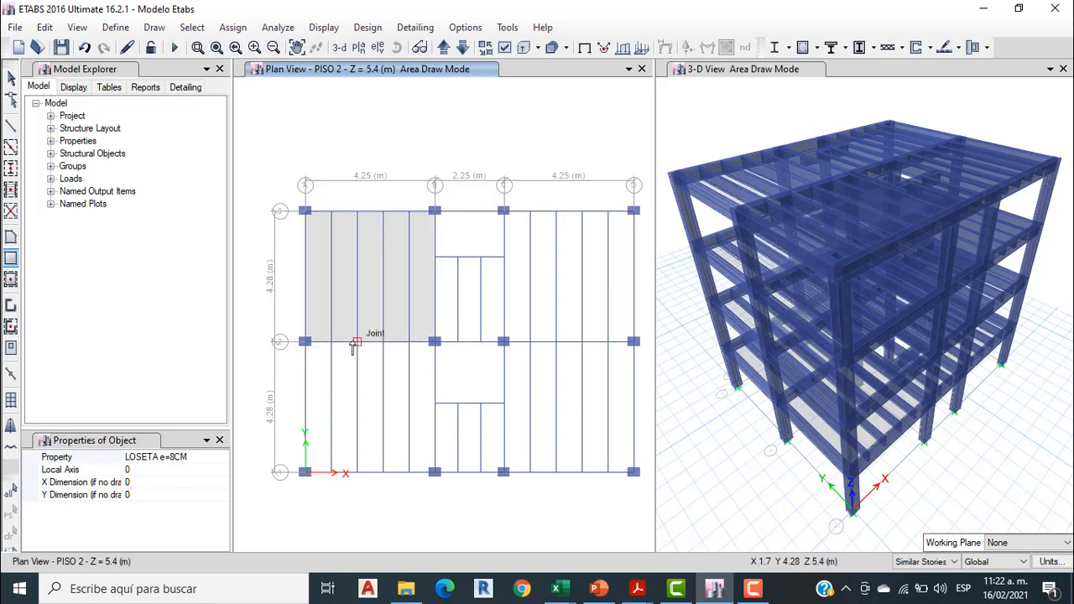
left_click_drag(305, 342, 436, 466)
Draw the remaining PISO 2 slabs over the two joisted central panels between grids B-C and both bays between grids C-D.
left_click_drag(435, 403, 504, 473)
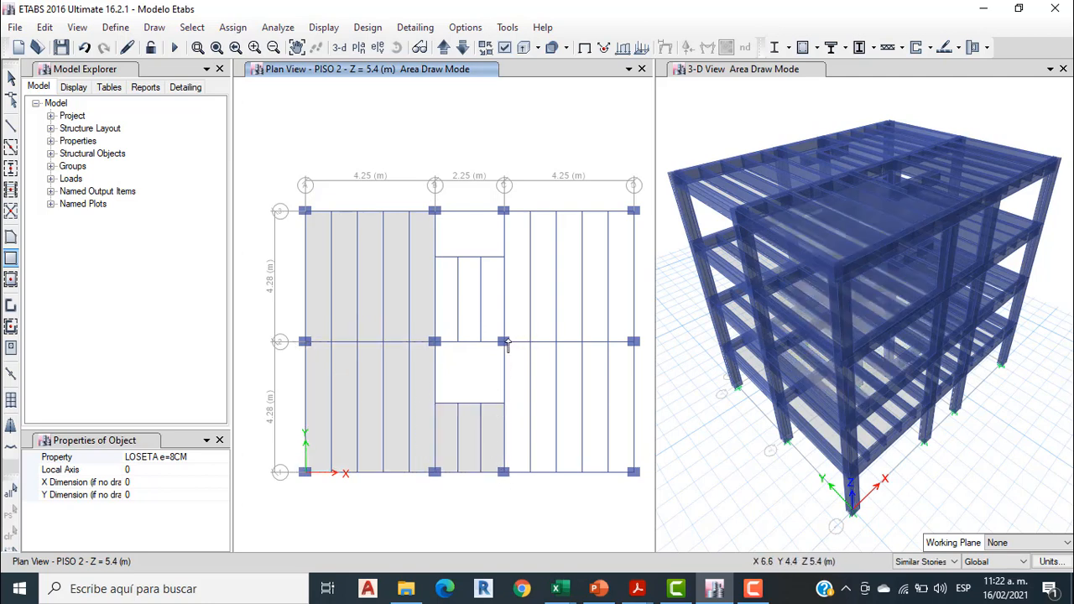
left_click_drag(503, 342, 634, 472)
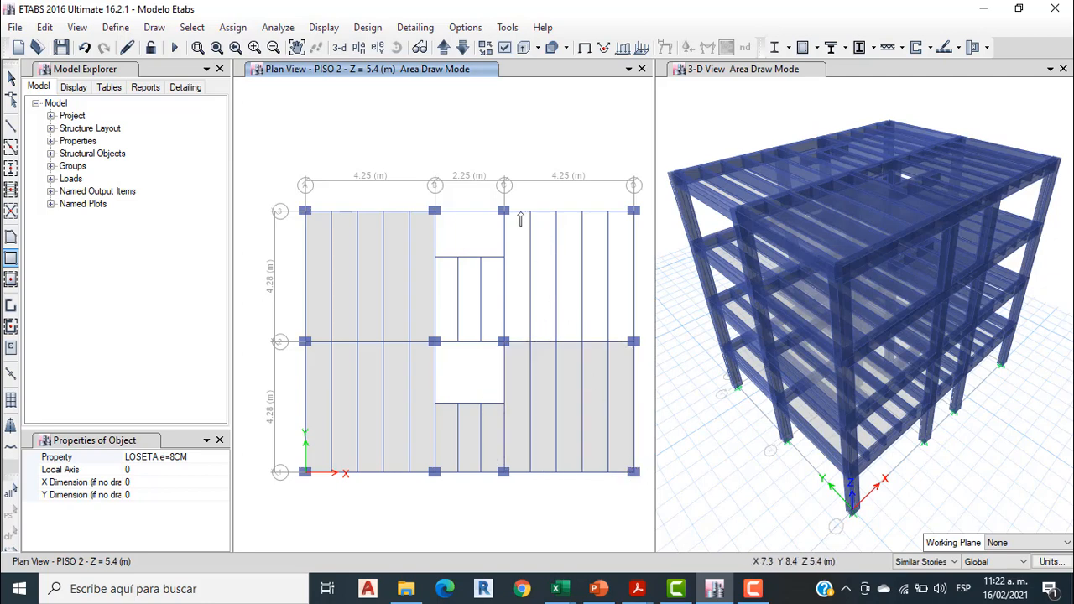
left_click_drag(504, 210, 633, 341)
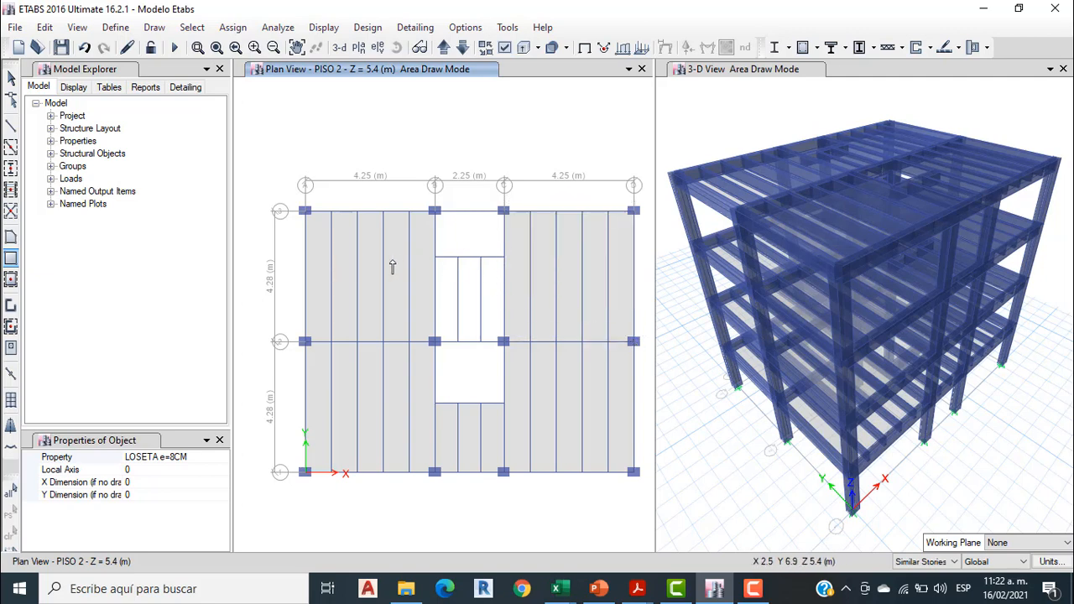
left_click_drag(435, 257, 504, 344)
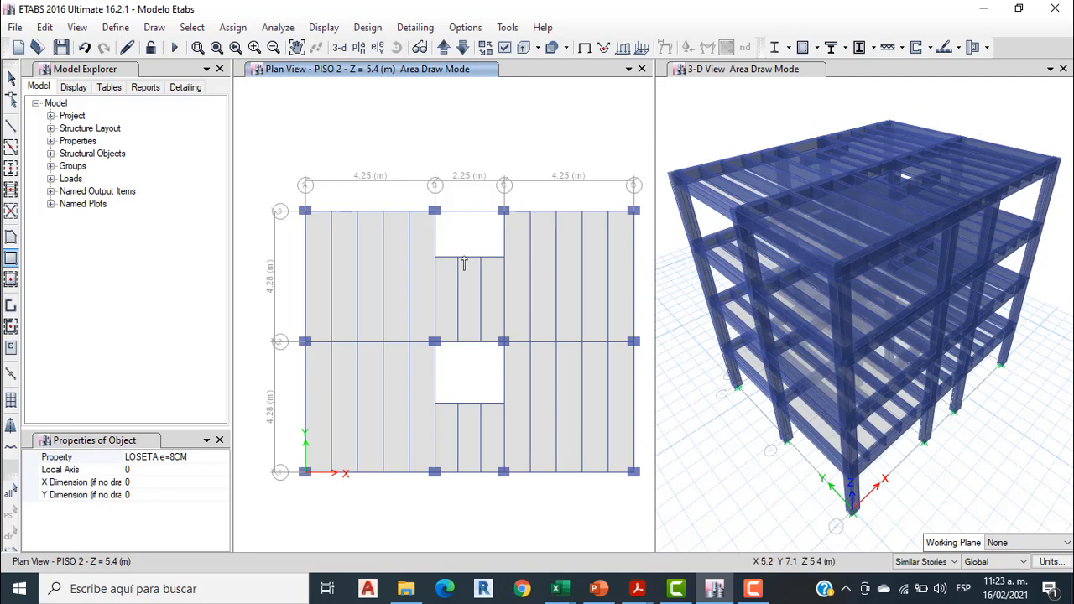
left_click(753, 589)
left_click(794, 377)
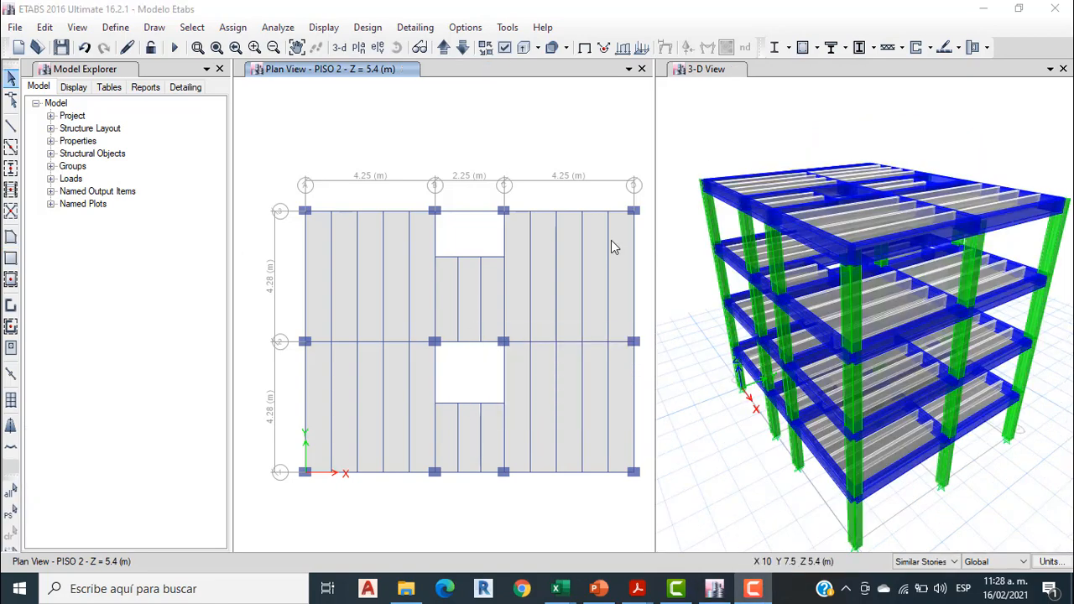